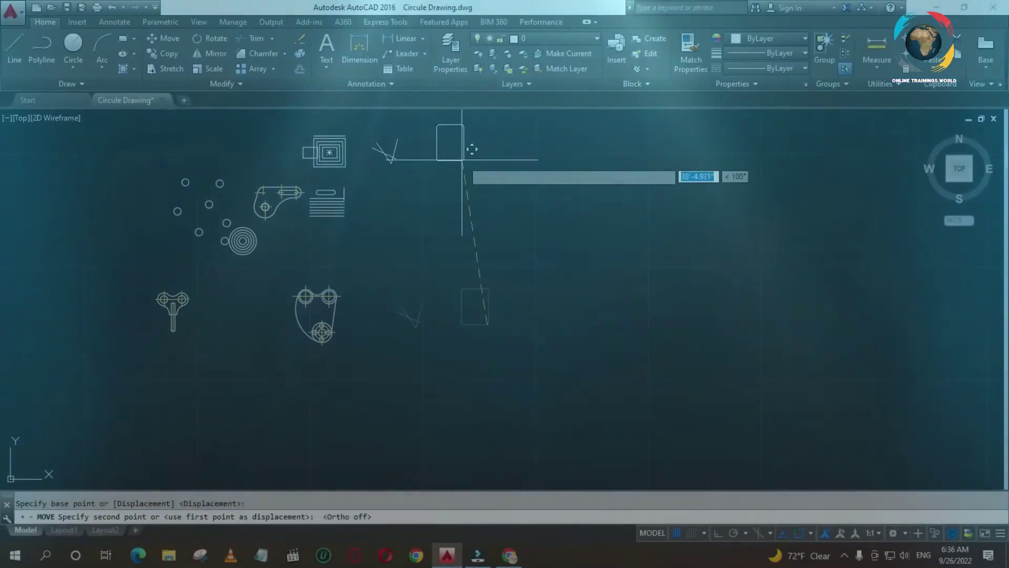
Cancel the move, save Circle Drawing, and turn on Ortho mode
key(Escape)
key(ctrl+s)
click(720, 531)
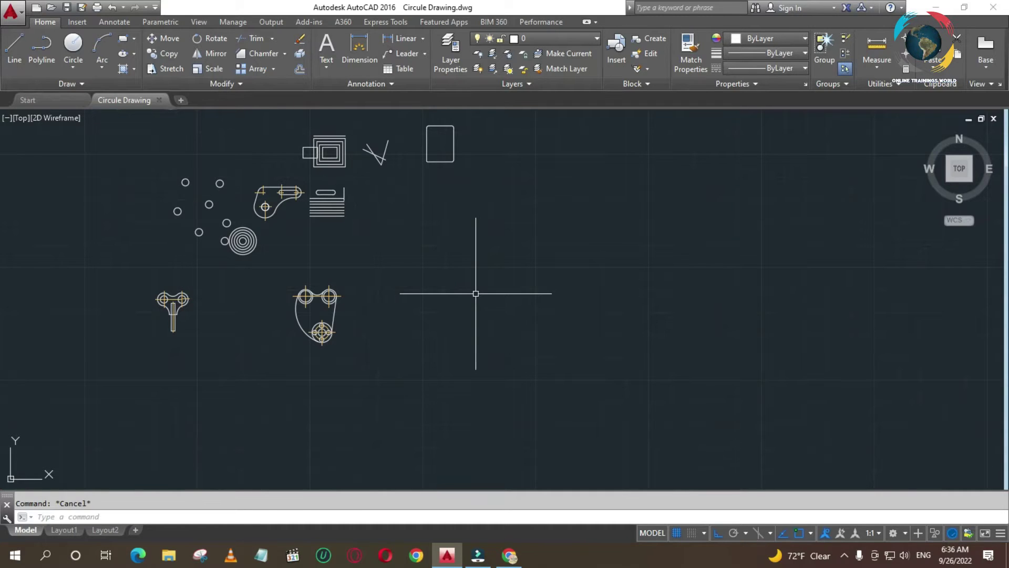
Zoom into the empty space to the right of the bracket drawing
text(z)
key(Return)
click(394, 269)
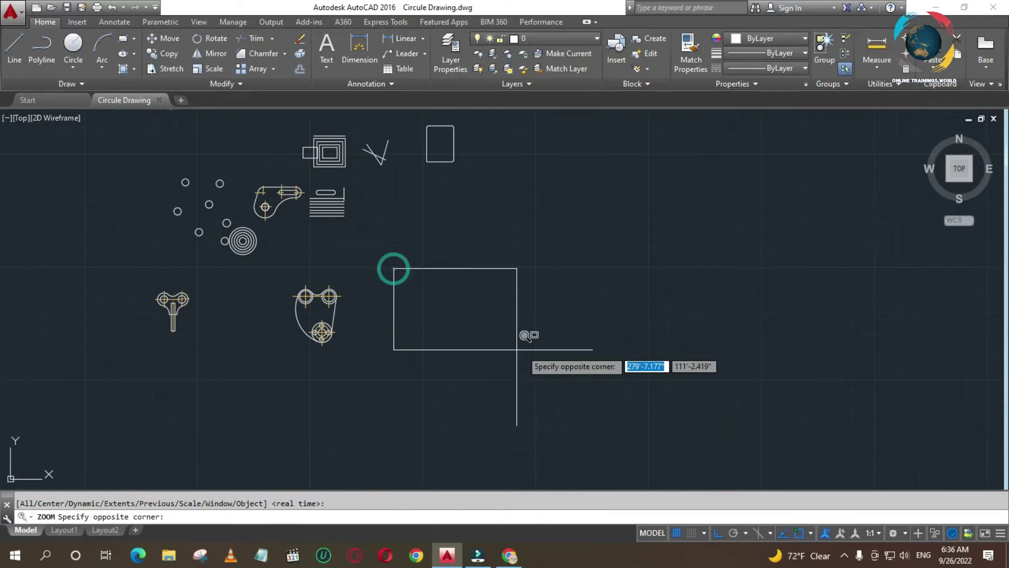
scroll(669, 357, up, 2)
click(678, 344)
scroll(547, 316, down, 5)
key(Escape)
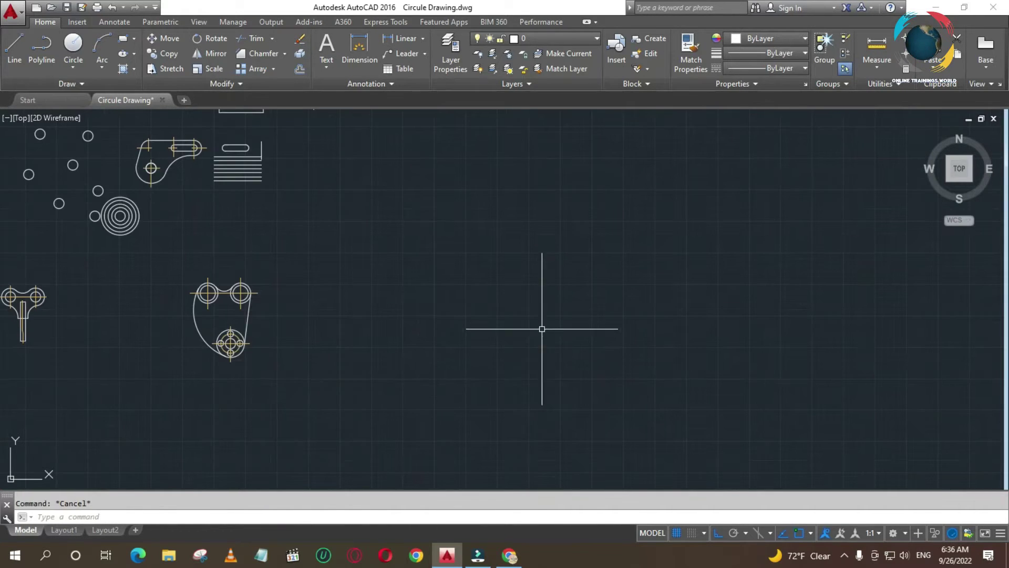
scroll(504, 331, up, 2)
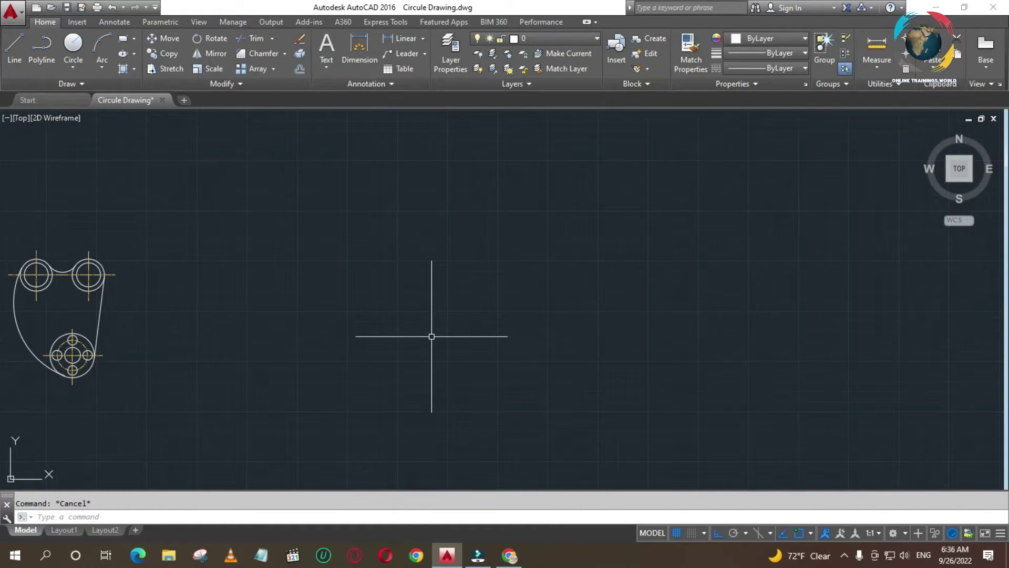
Draw a 30 by 60 rectangle in the empty space with RECTANG
text(rec)
key(Return)
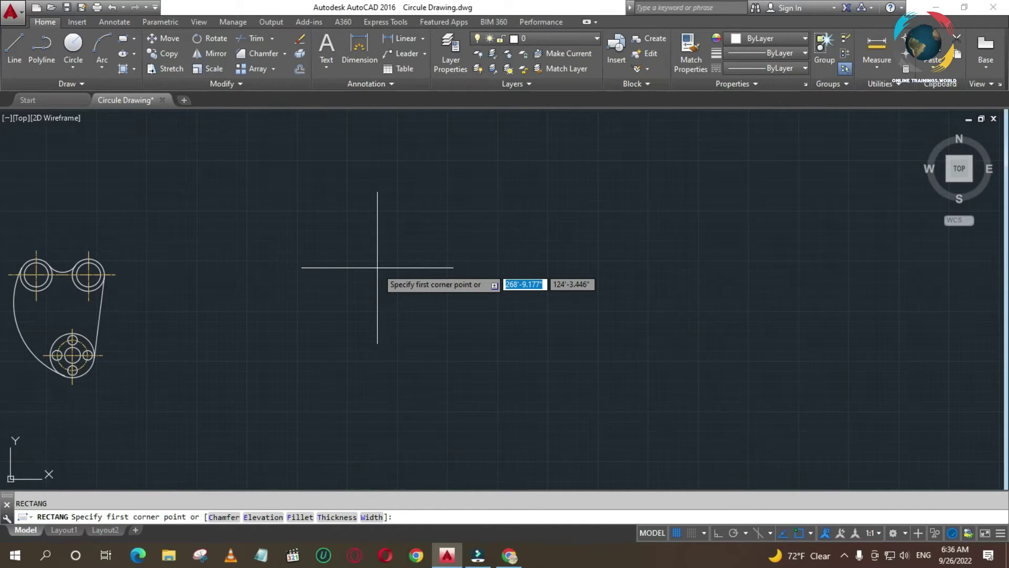
text(30)
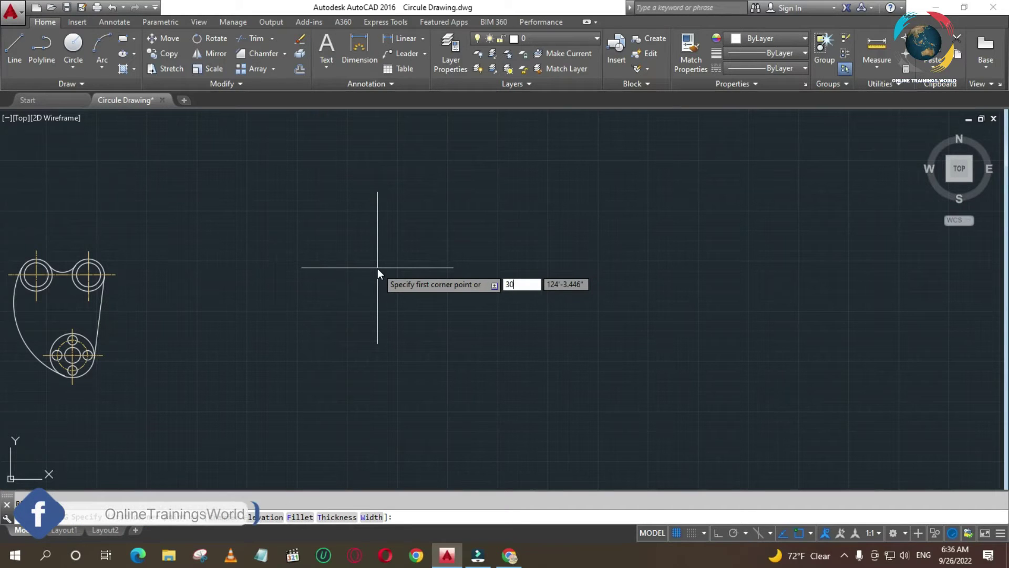
key(Escape)
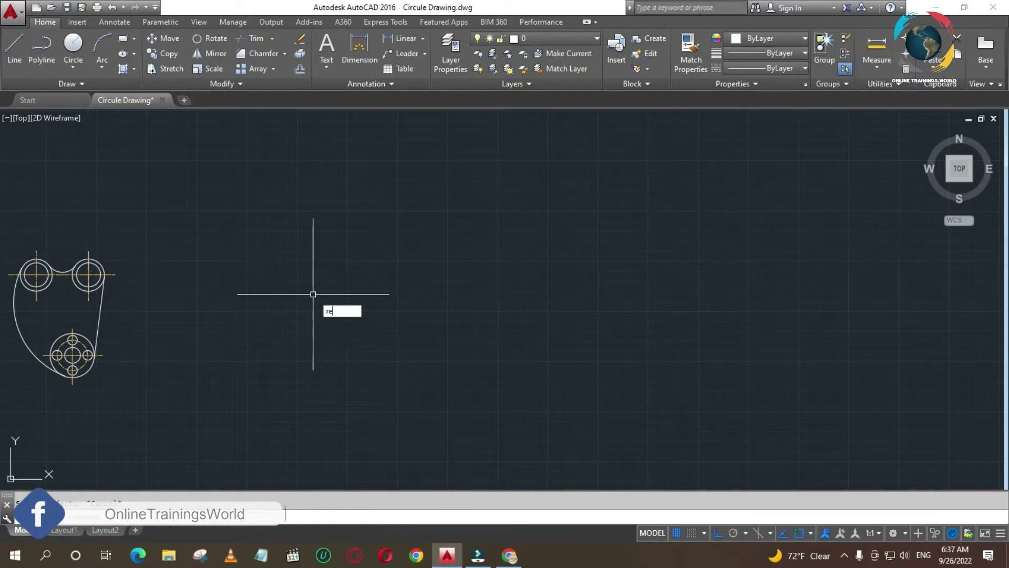
text(rec)
key(Return)
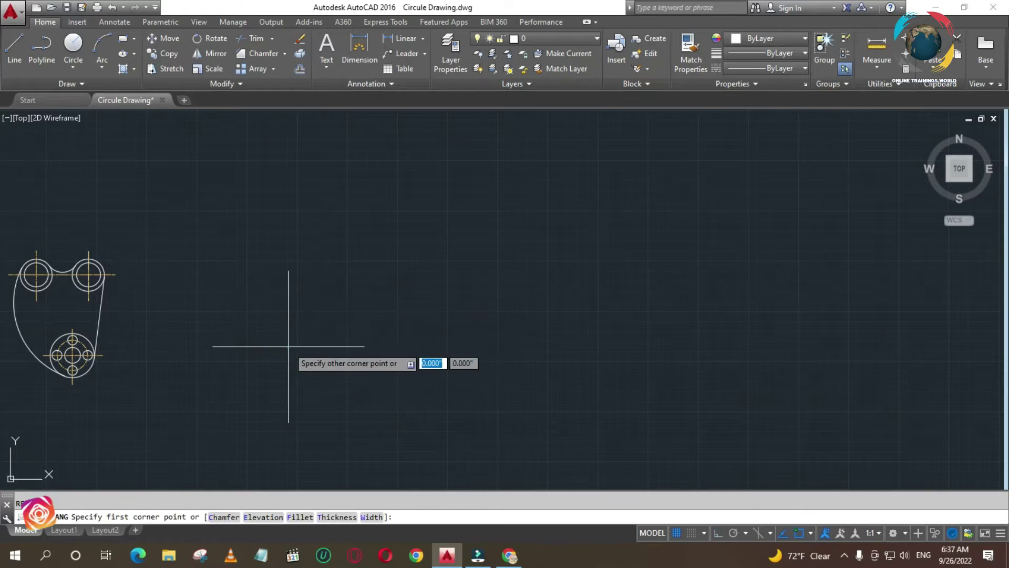
click(288, 346)
text(30)
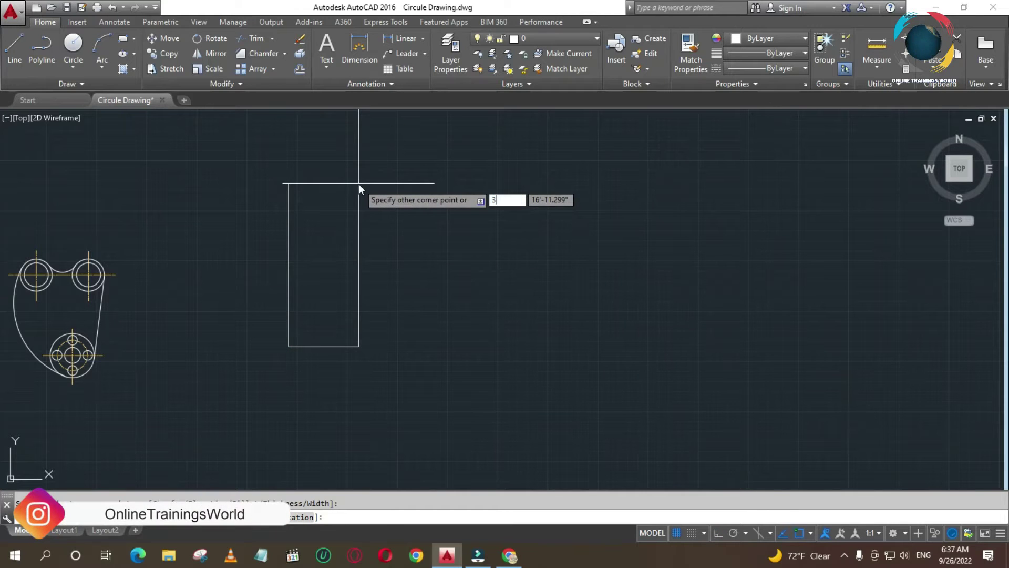
key(Tab)
text(60)
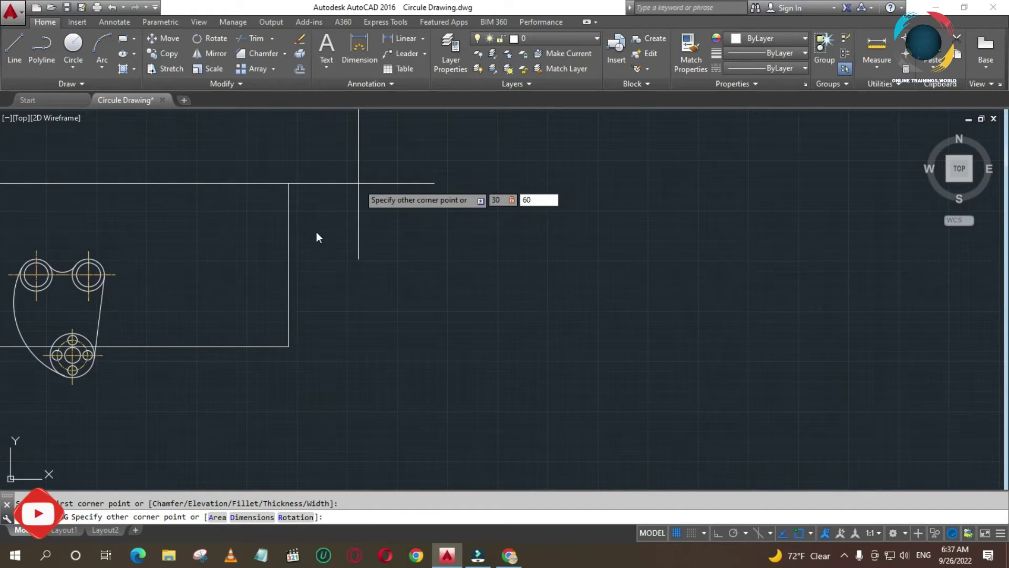
key(Return)
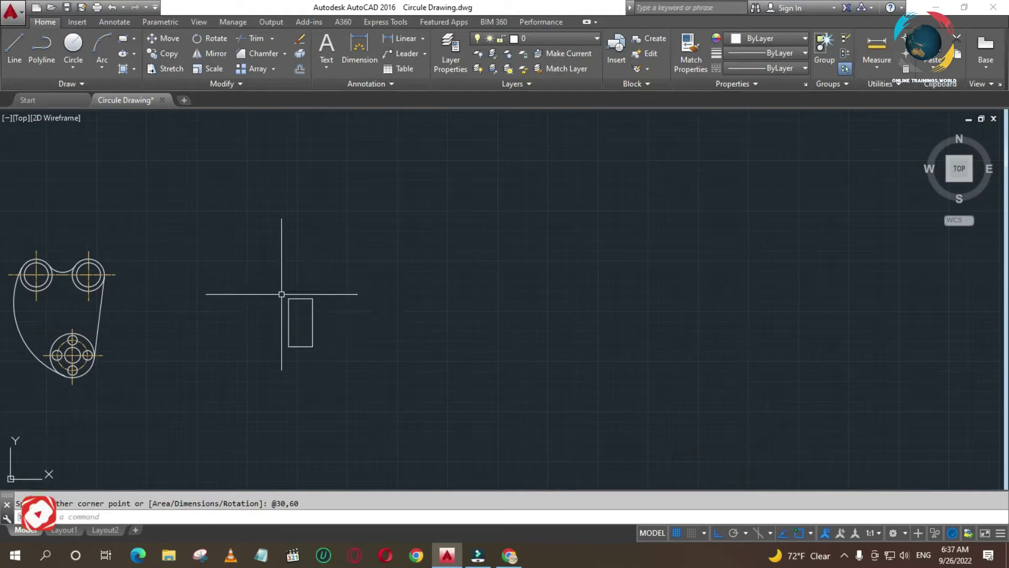
key(Escape)
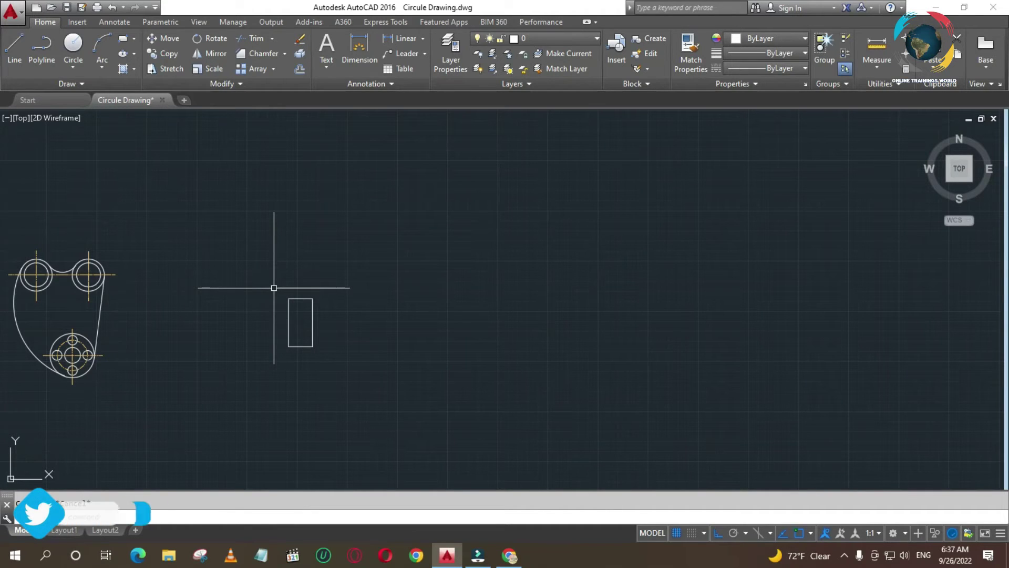
text(m)
Move the rectangle further right and window-zoom around it
key(Return)
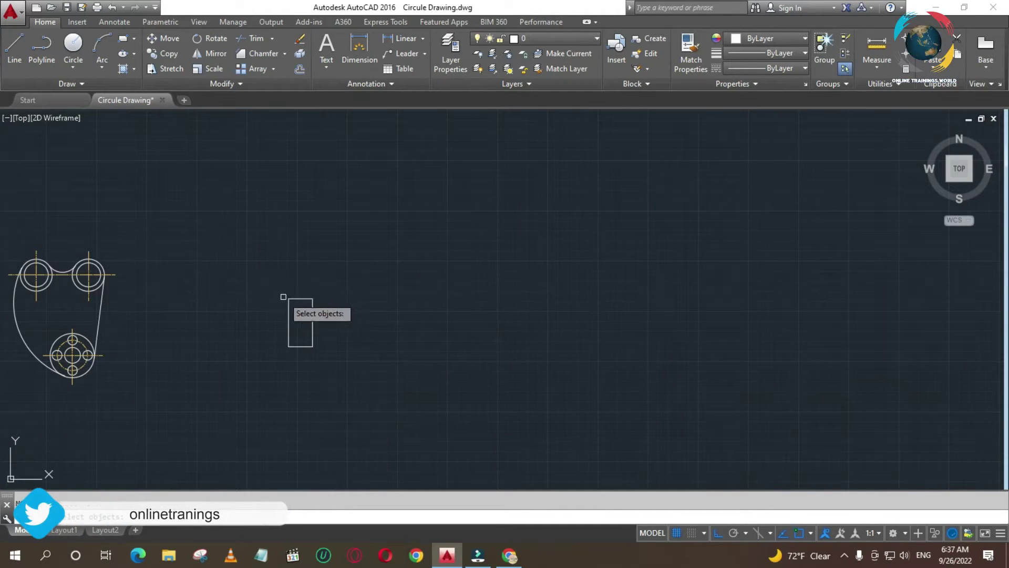
click(289, 305)
key(Return)
click(312, 298)
click(420, 299)
key(Escape)
text(z)
key(Return)
click(218, 245)
click(577, 462)
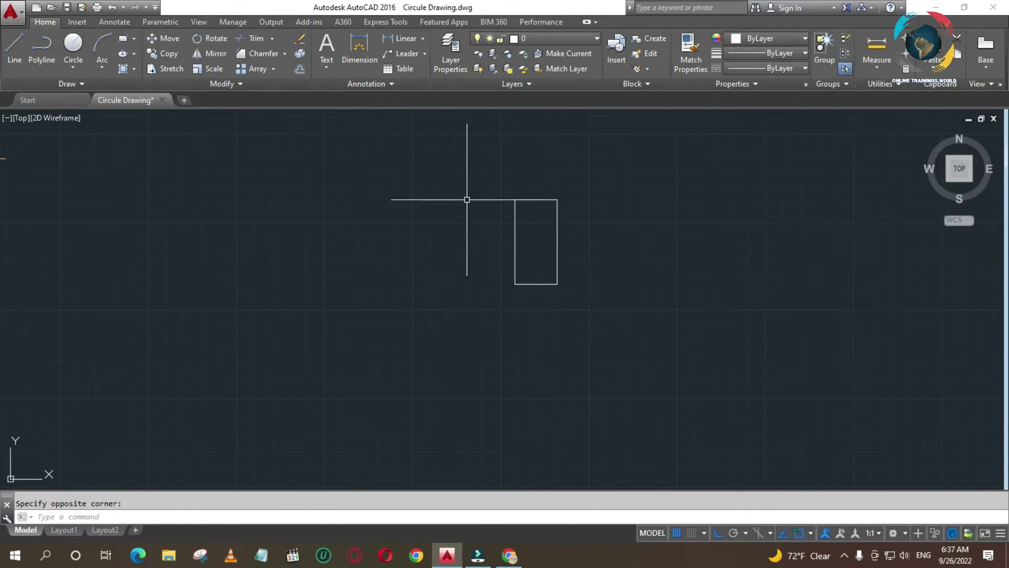
text(L)
Draw a 20-unit line left from the top-left corner, then 30 more left and down
key(Return)
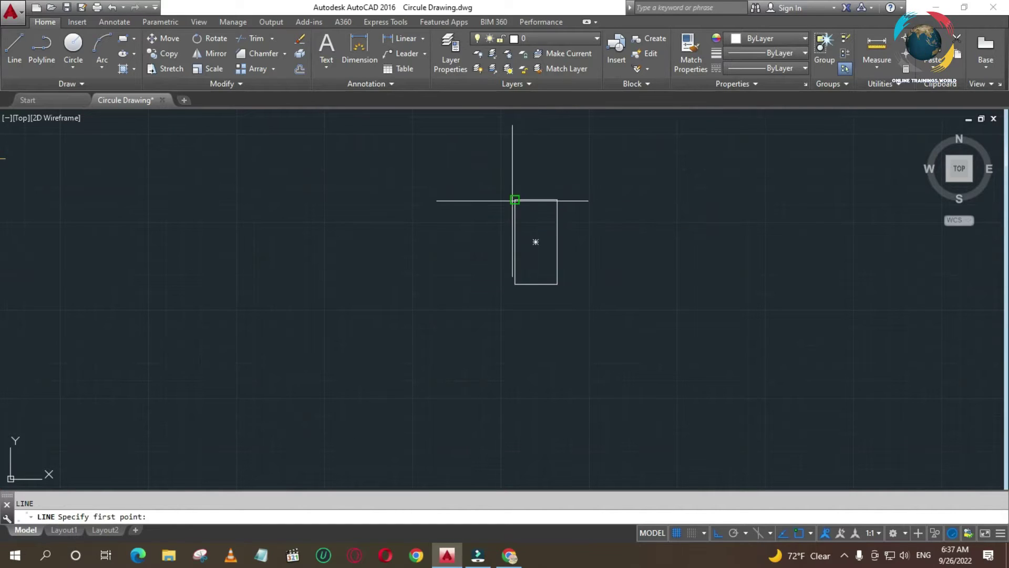
click(515, 199)
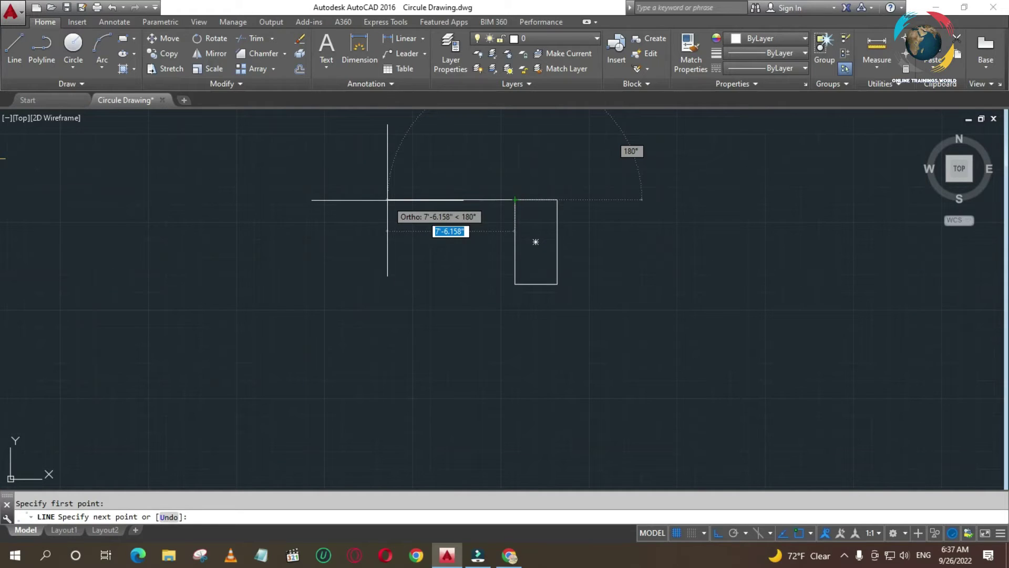
text(20)
key(Return)
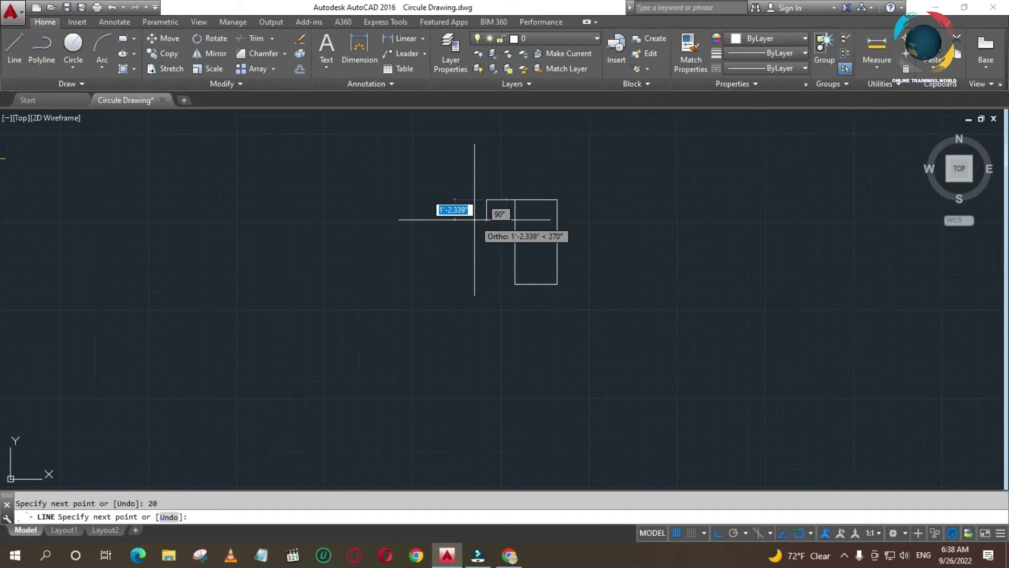
key(Return)
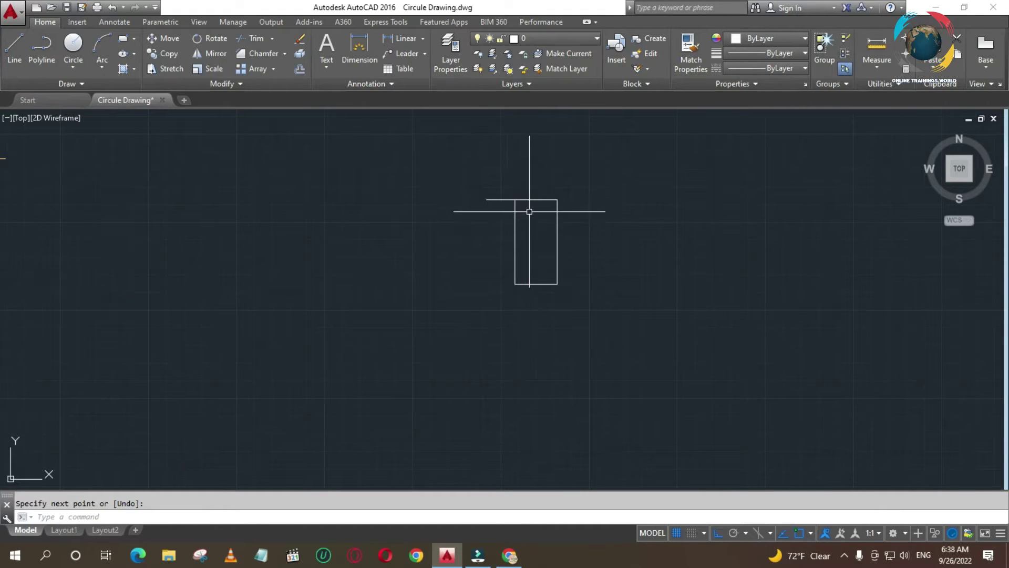
click(514, 198)
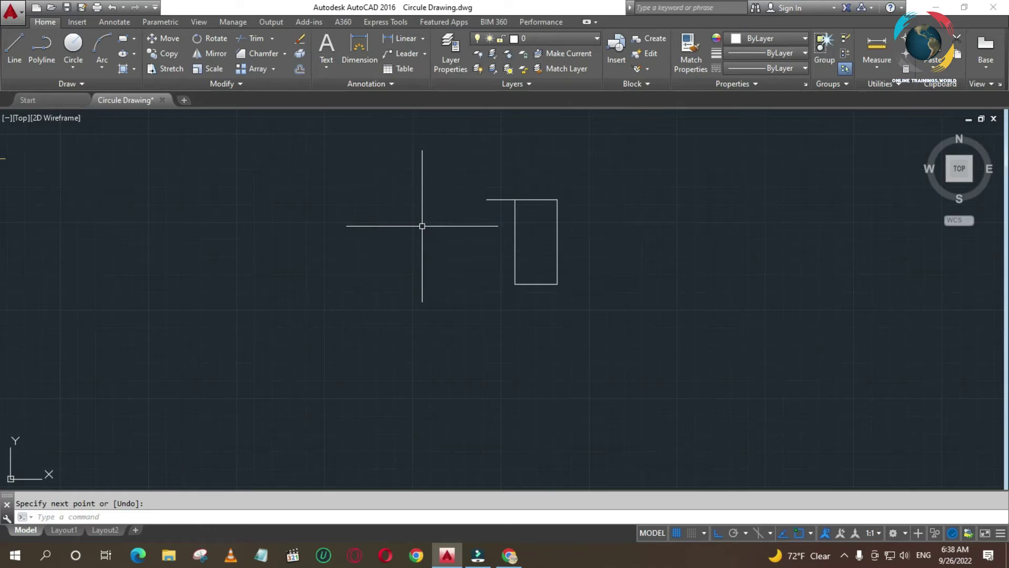
key(Return)
click(486, 200)
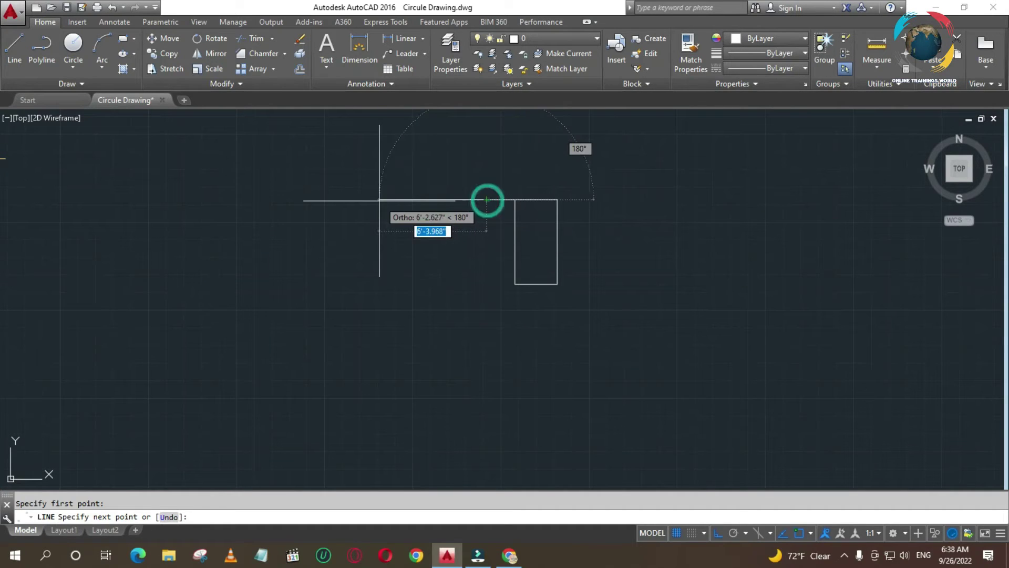
text(30)
key(Return)
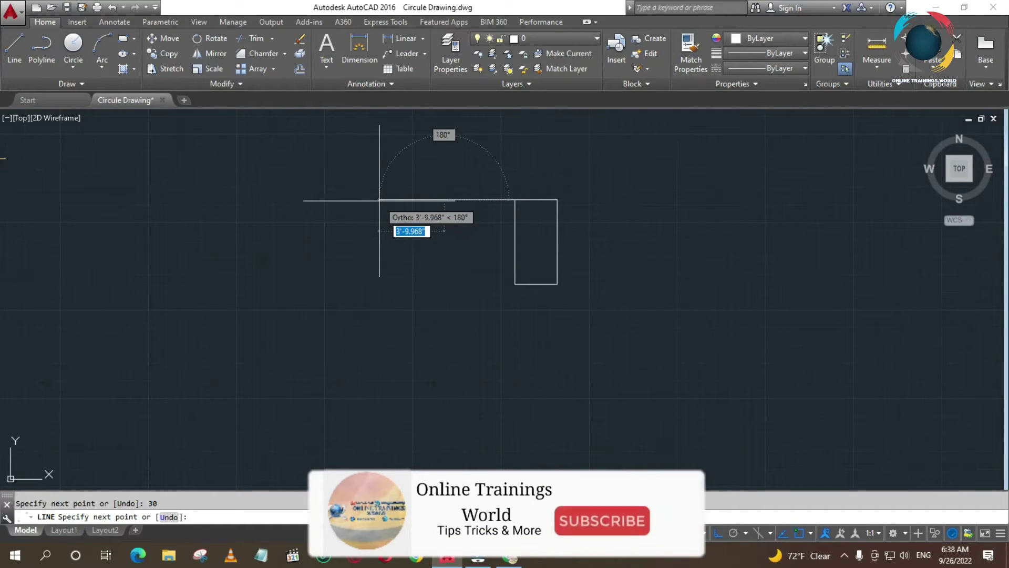
click(441, 315)
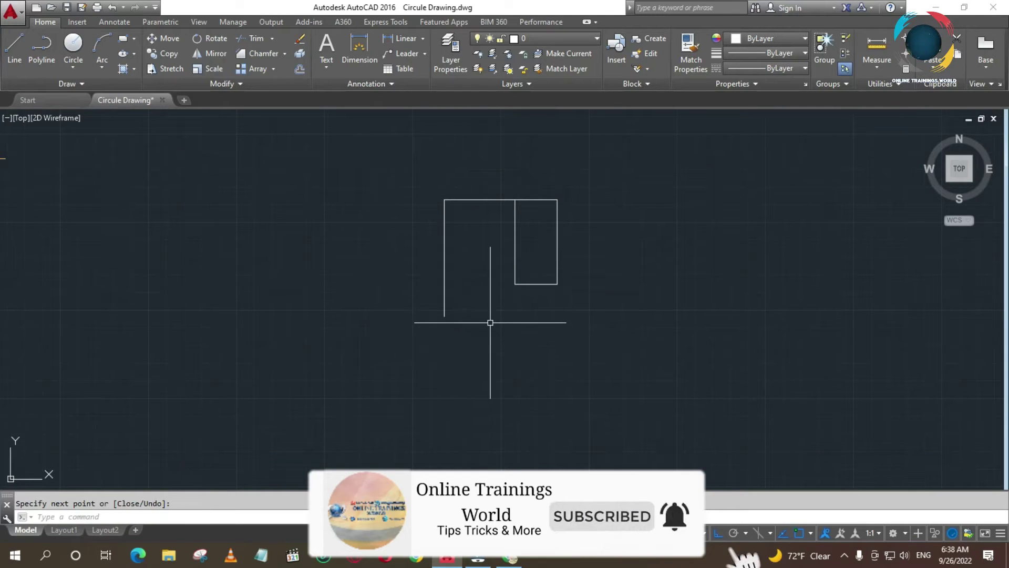
text(c)
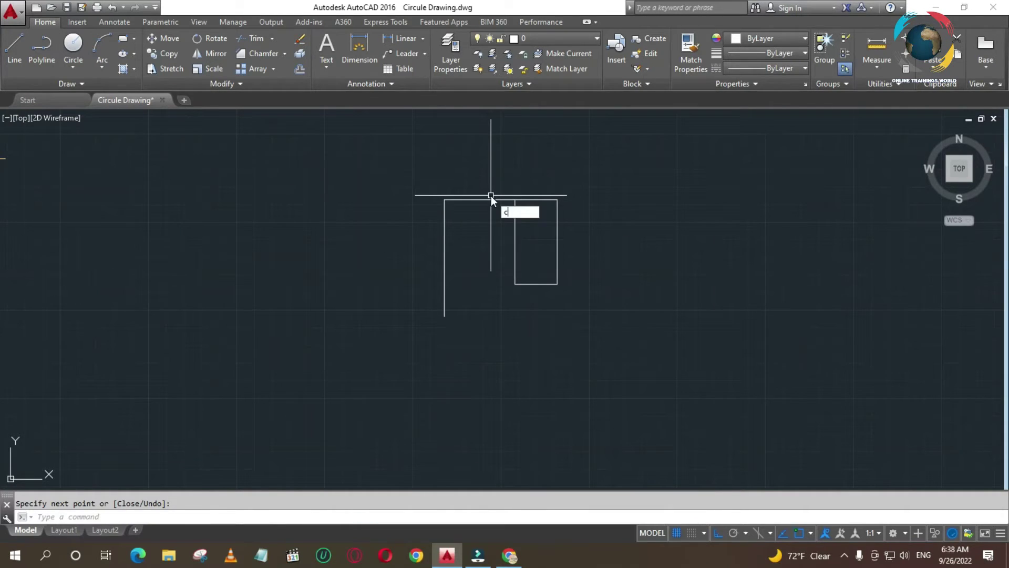
Select the top horizontal line for copying, then cancel this first attempt
key(Down)
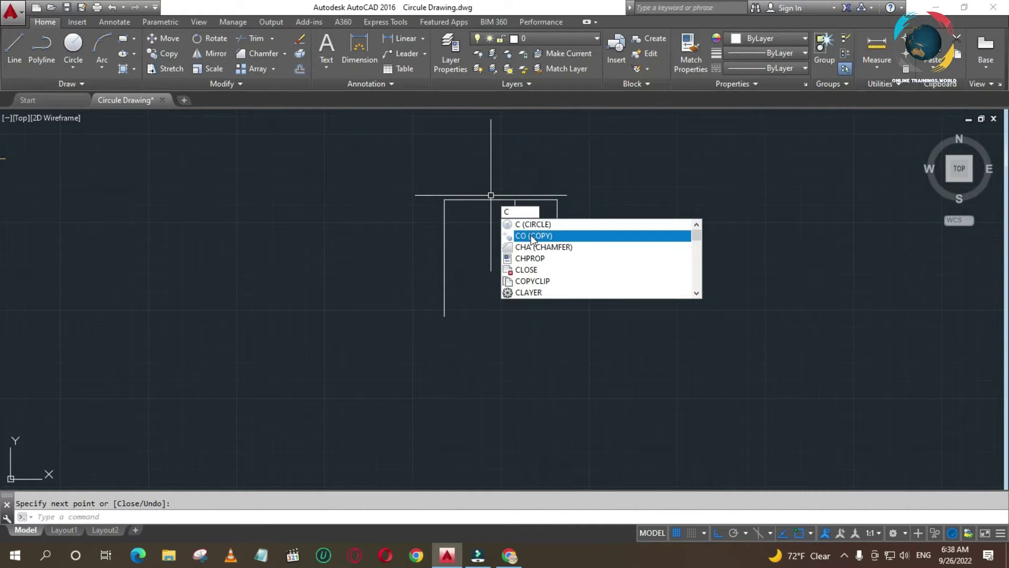
key(Return)
click(495, 184)
click(475, 214)
right_click(482, 230)
right_click(482, 230)
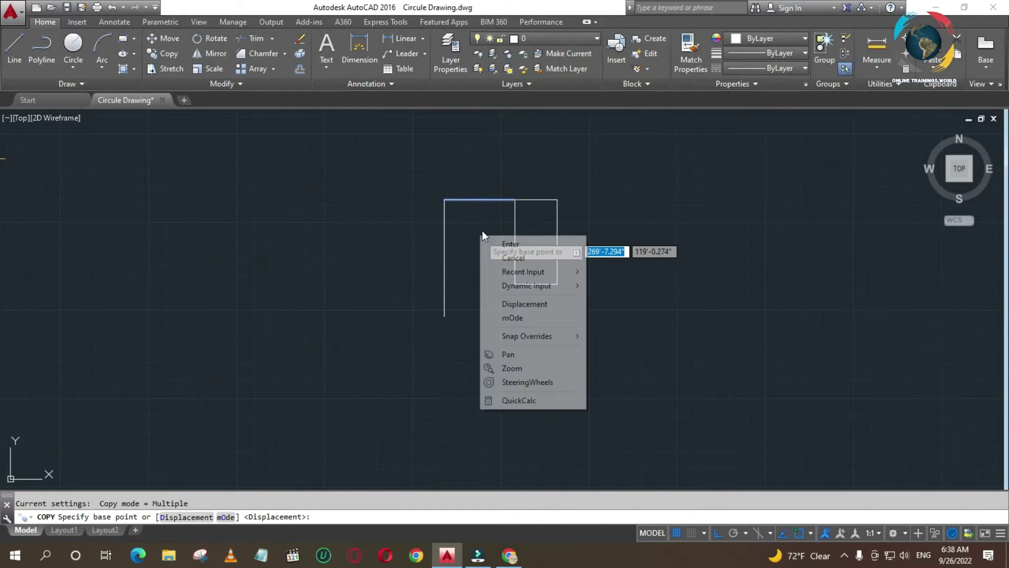
click(491, 241)
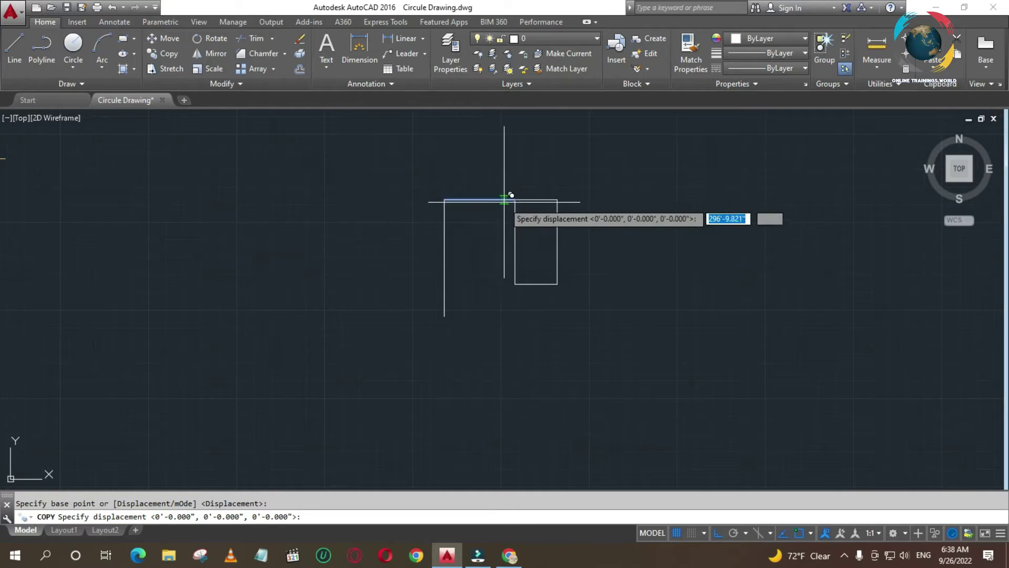
key(Return)
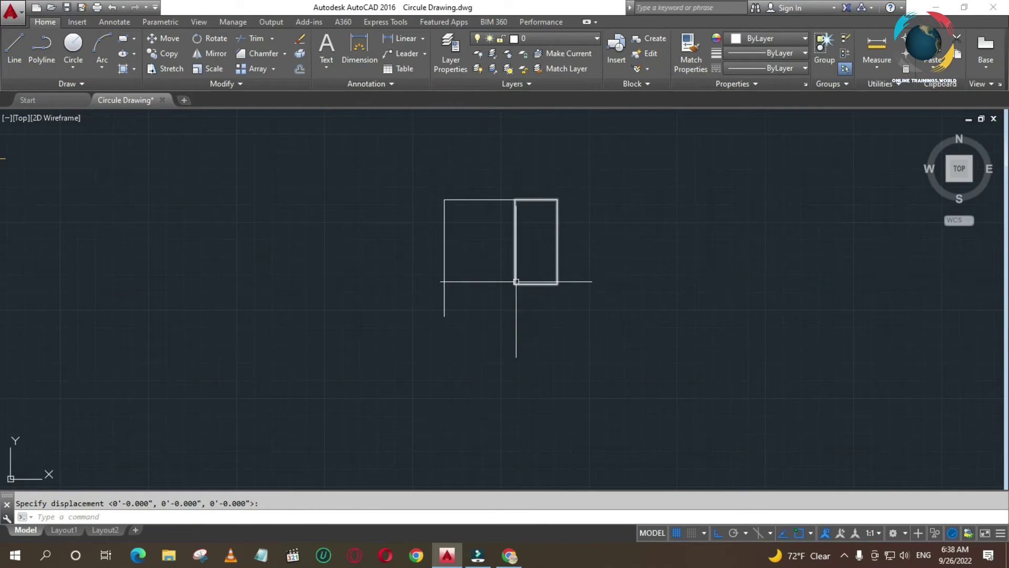
key(Escape)
Copy the top horizontal line down onto the rectangle's bottom edge
text(o)
key(Return)
click(483, 200)
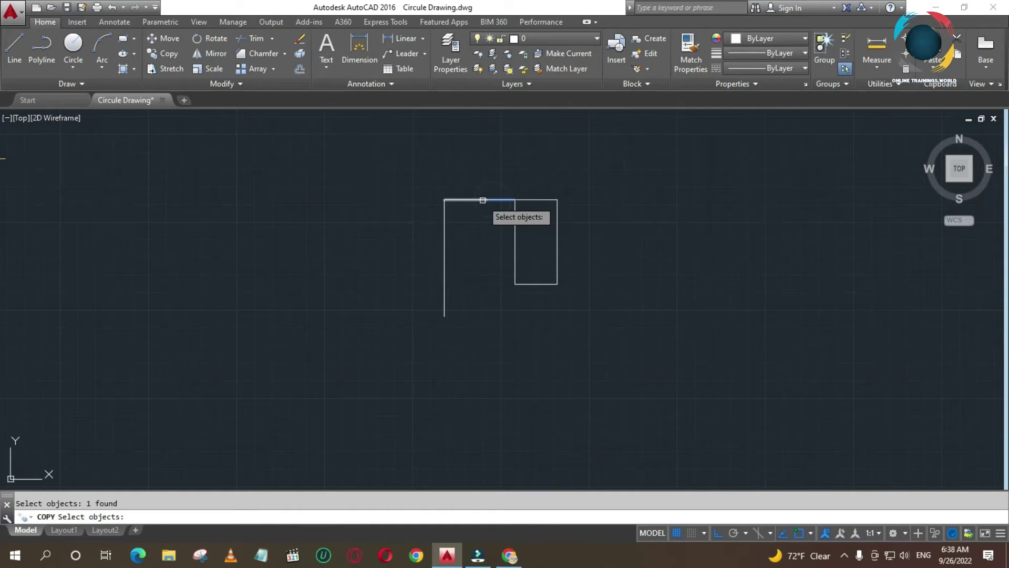
key(Return)
click(518, 199)
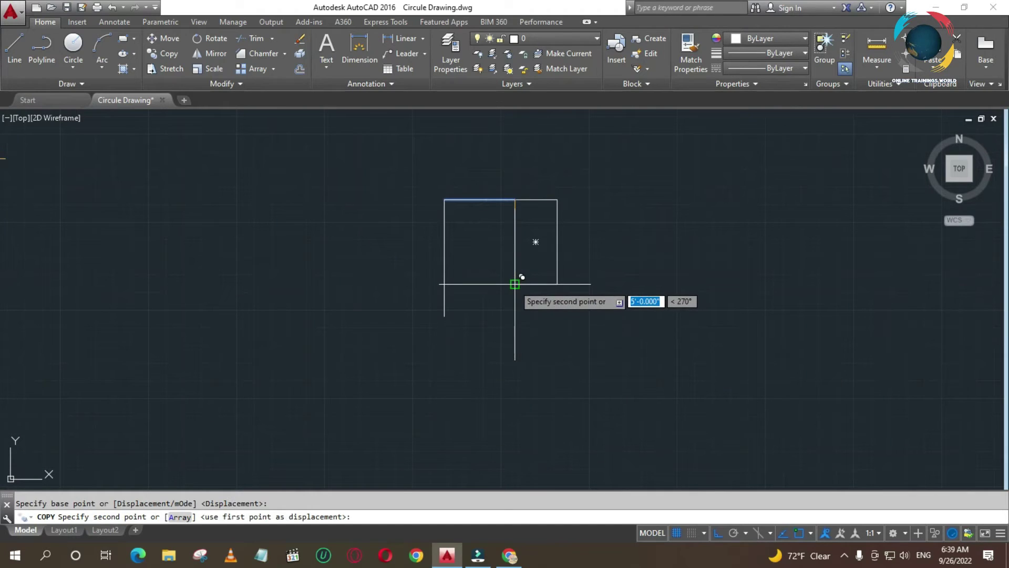
click(515, 284)
scroll(516, 384, up, 4)
Trim off the vertical line extending below the rectangle
key(Escape)
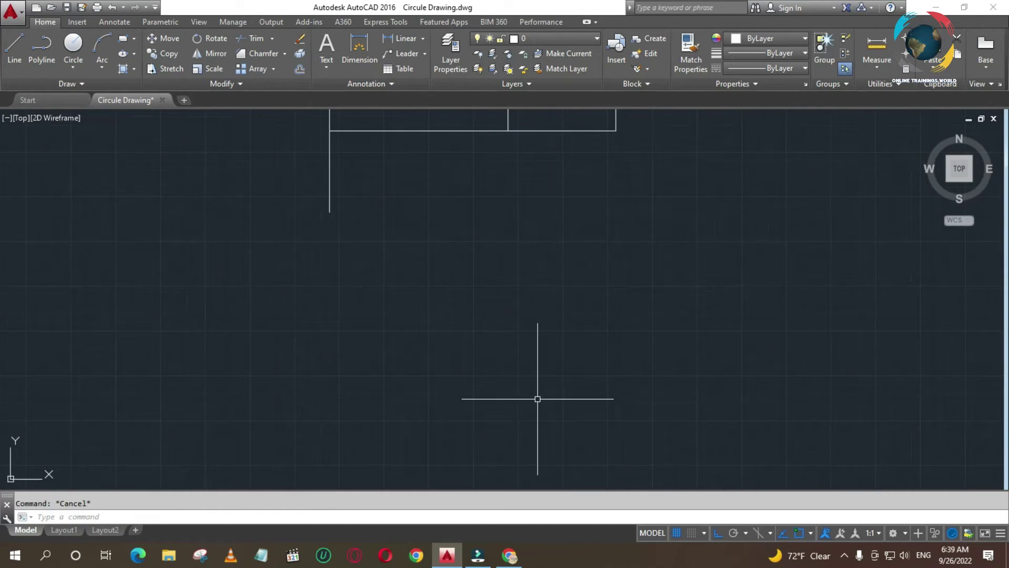
text(tr)
key(Return)
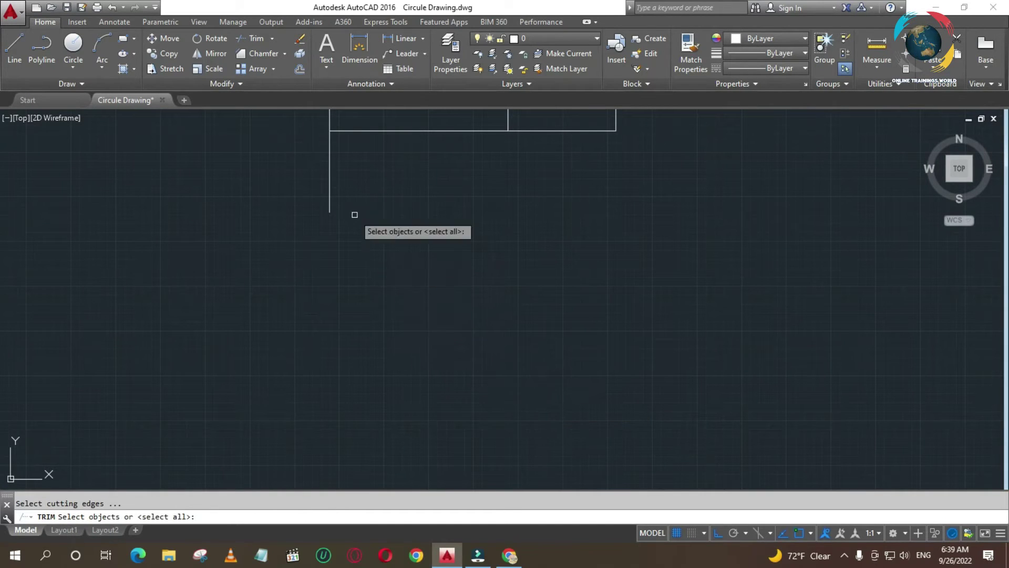
click(332, 183)
click(310, 187)
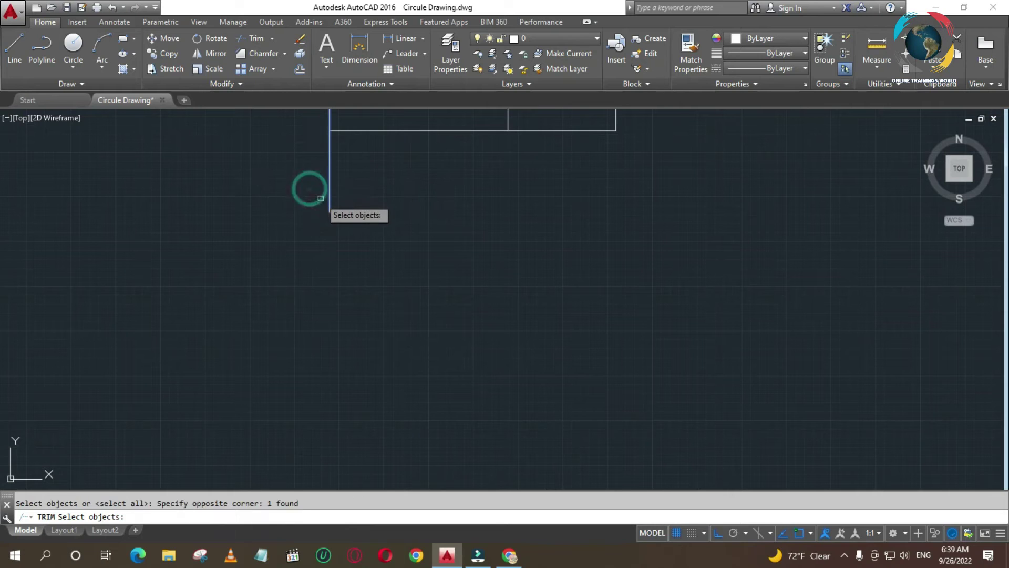
key(Return)
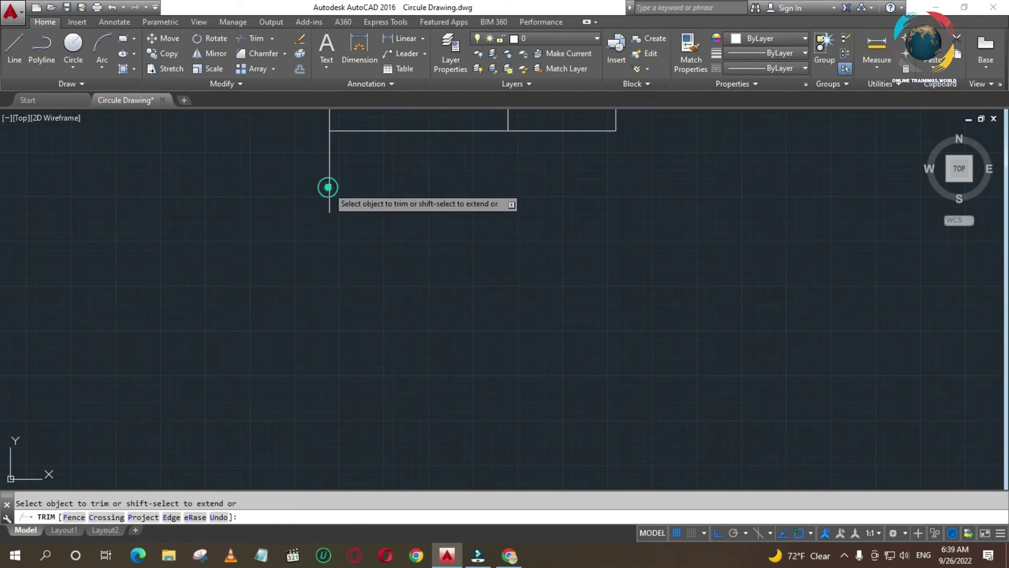
key(Escape)
key(Return)
key(Return)
click(331, 192)
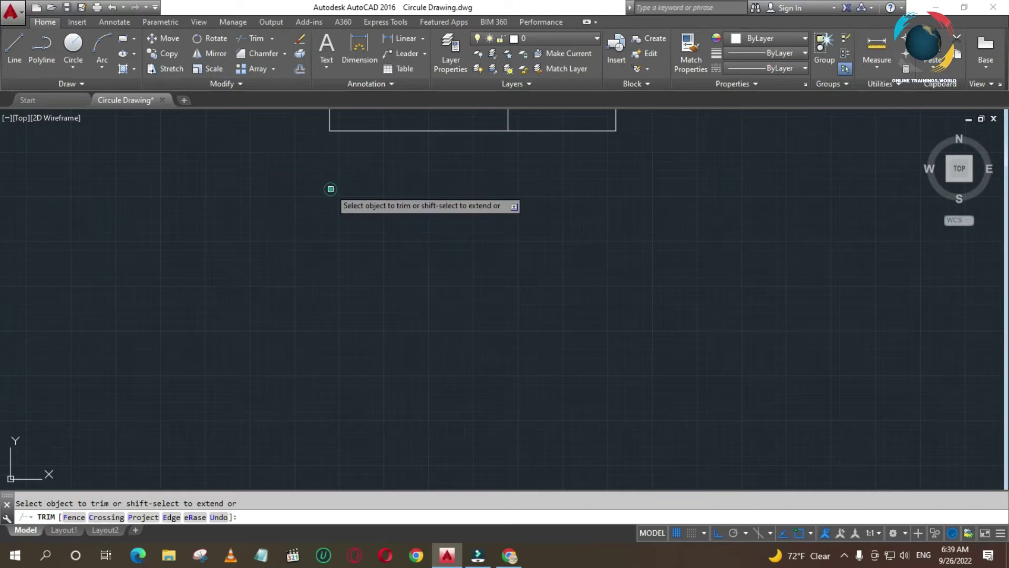
scroll(388, 287, down, 1)
scroll(388, 287, down, 1)
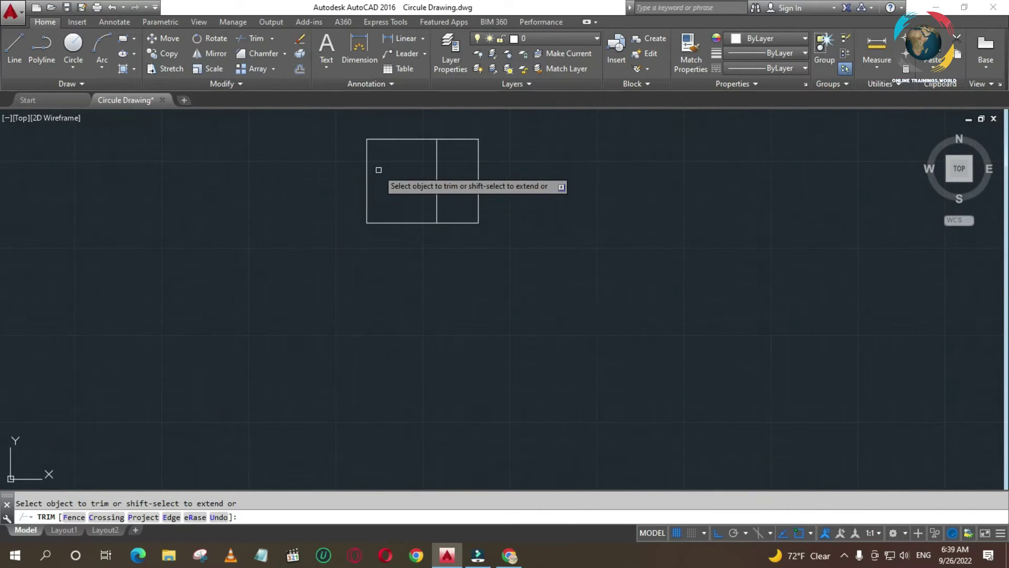
key(Escape)
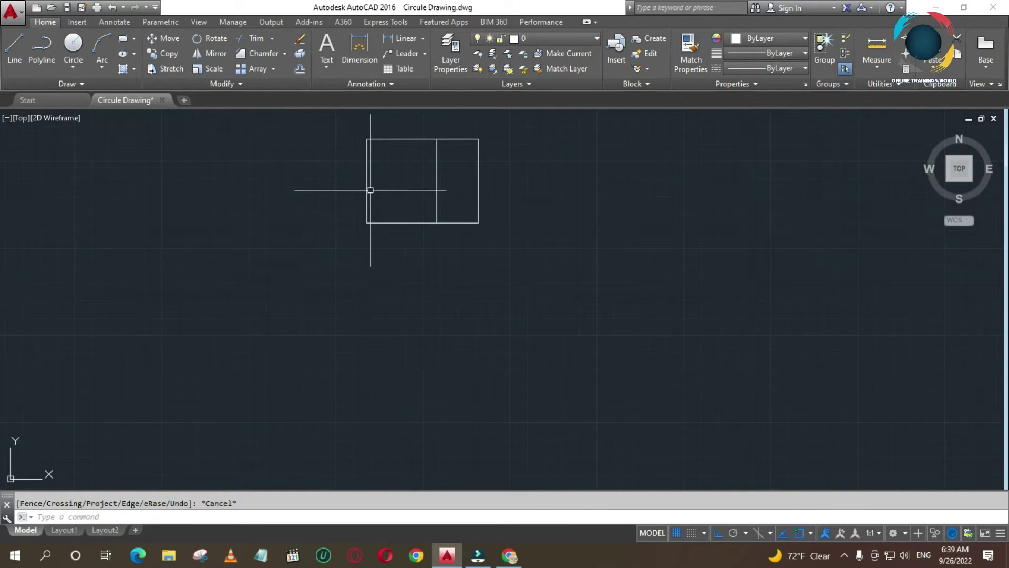
Erase the two left edge segments and the rectangle's left vertical side
click(397, 124)
key(Escape)
click(384, 127)
click(387, 240)
click(387, 222)
click(385, 139)
key(Delete)
click(367, 180)
key(Delete)
text(c)
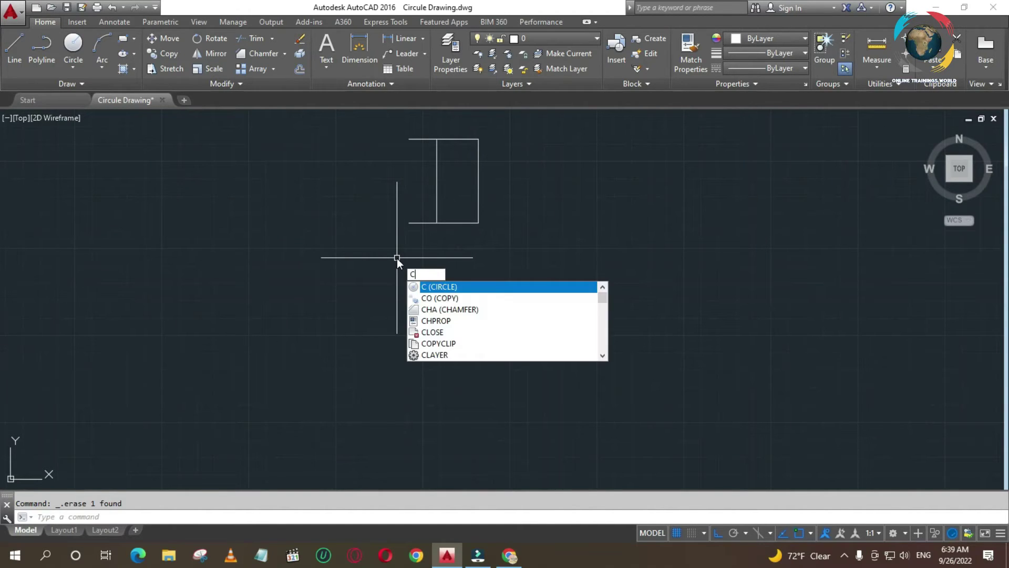
Draw a 10-diameter circle centred 50 units left of the body's midpoint
click(452, 287)
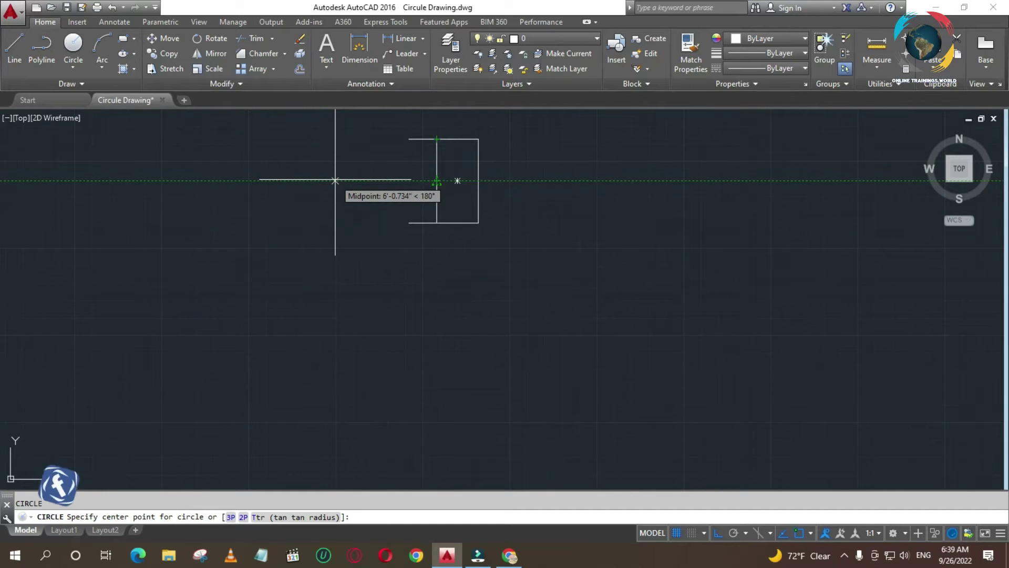
text(50)
key(Return)
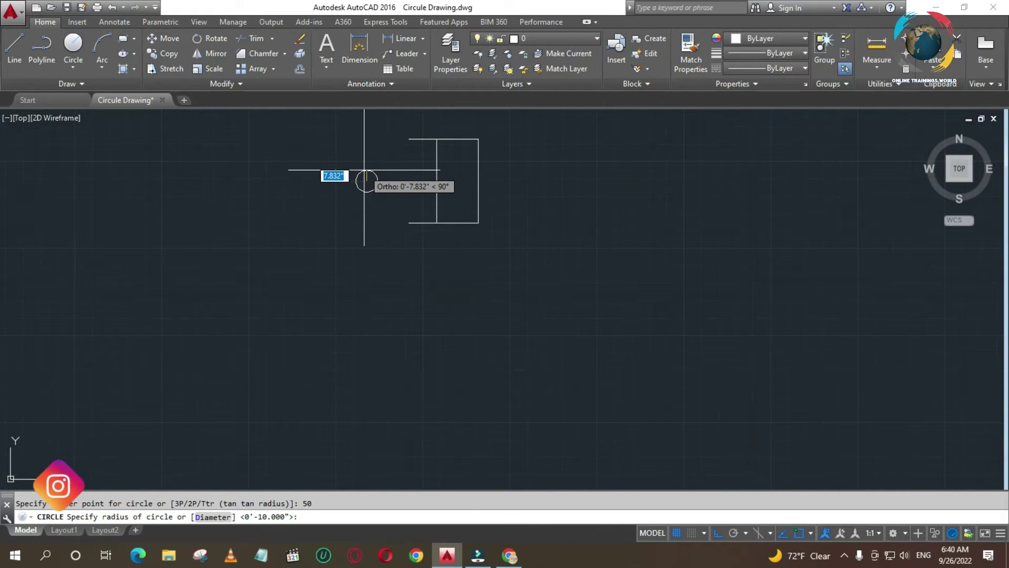
right_click(364, 172)
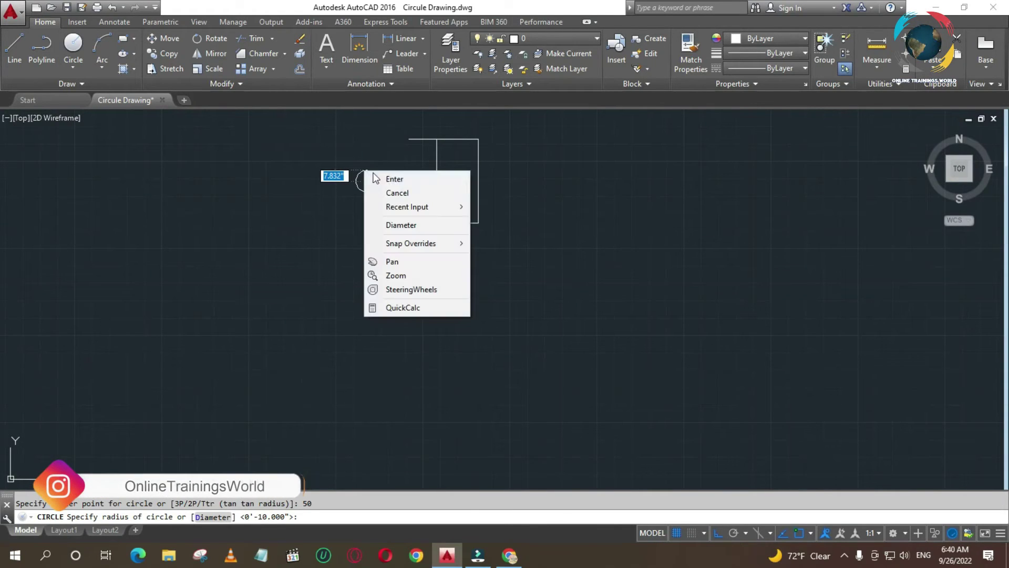
click(401, 225)
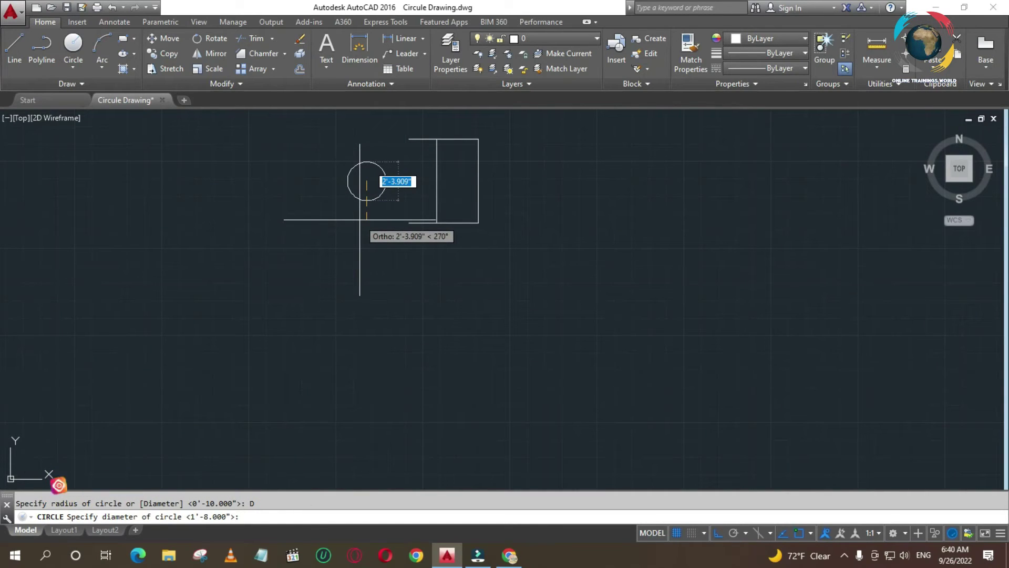
text(10)
key(Return)
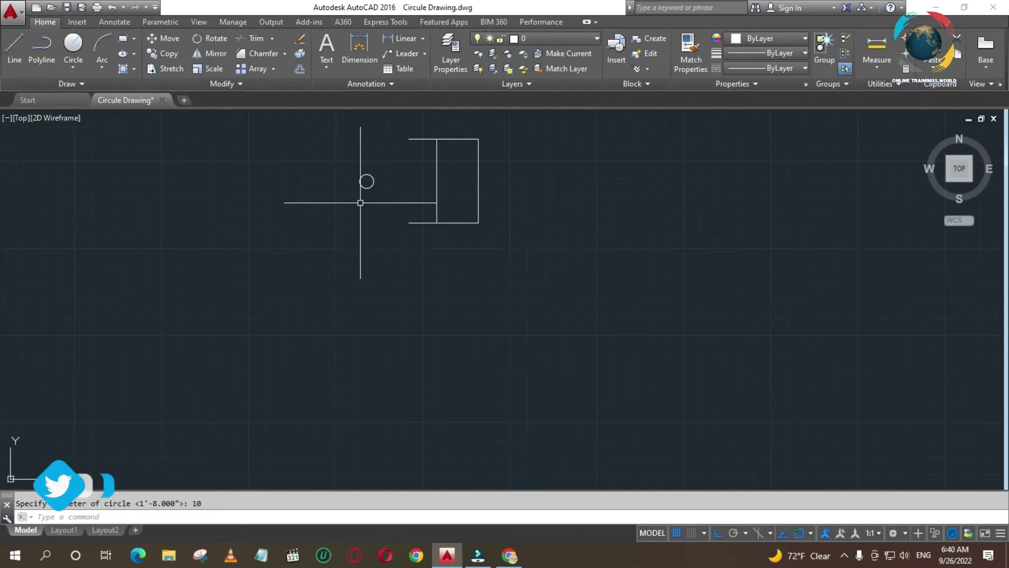
Draw another 10-diameter circle there and zoom in on the small circle
text(c)
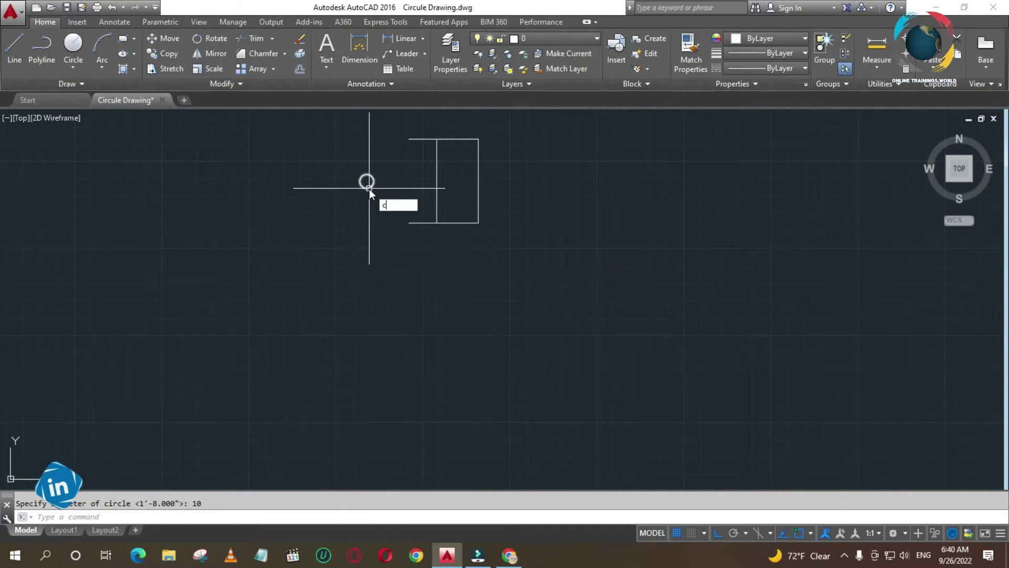
key(Return)
click(366, 181)
text(d)
key(Return)
text(10)
key(Return)
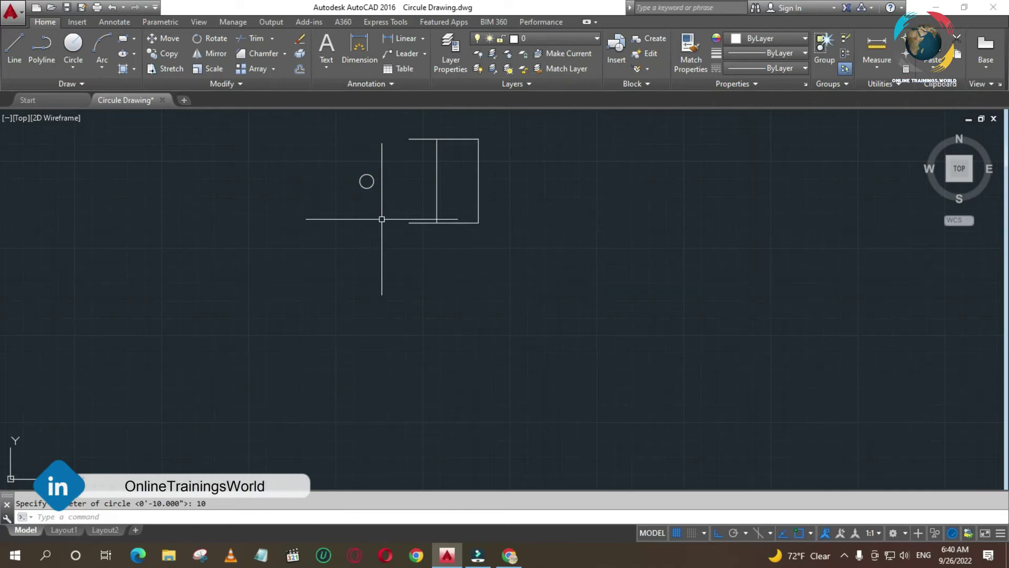
key(Return)
click(327, 162)
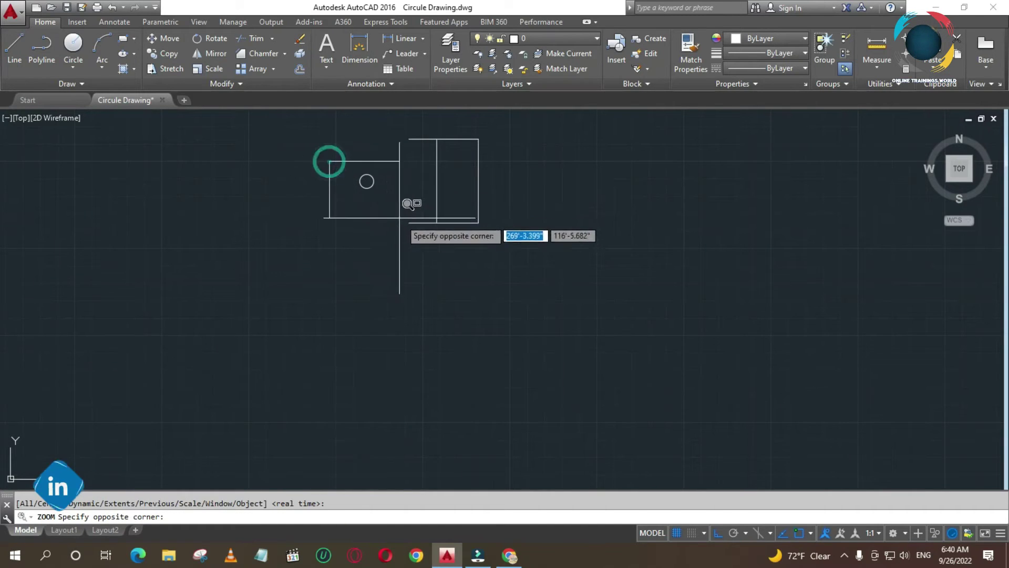
click(410, 218)
key(Escape)
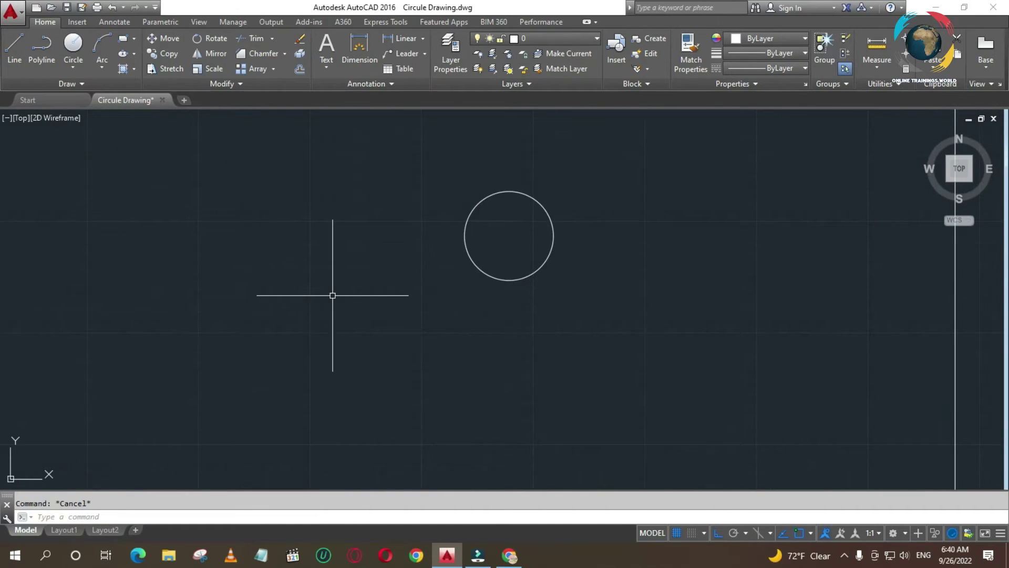
scroll(597, 307, down, 1)
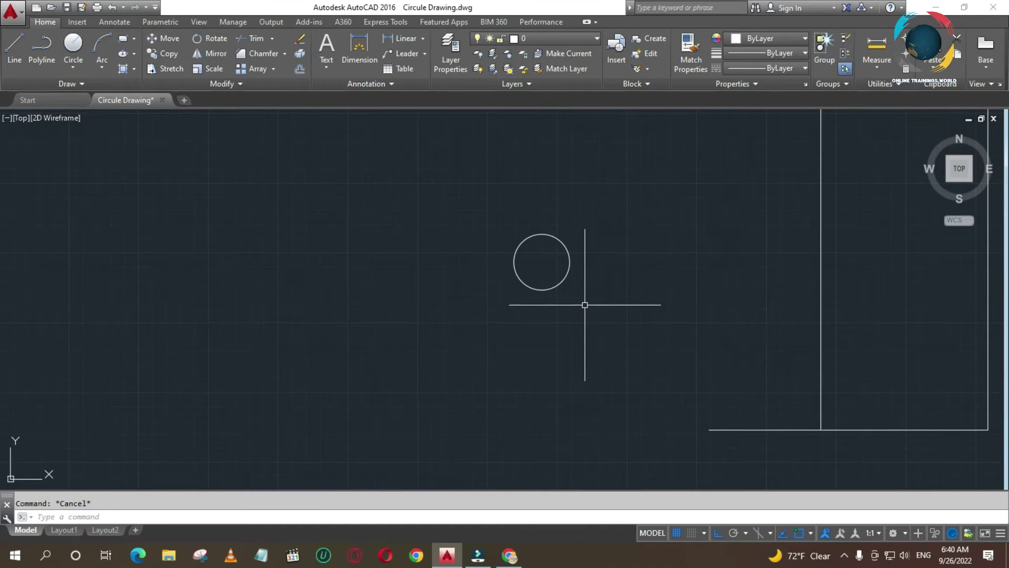
text(c)
Draw a concentric 20-diameter circle around the small circle
key(Return)
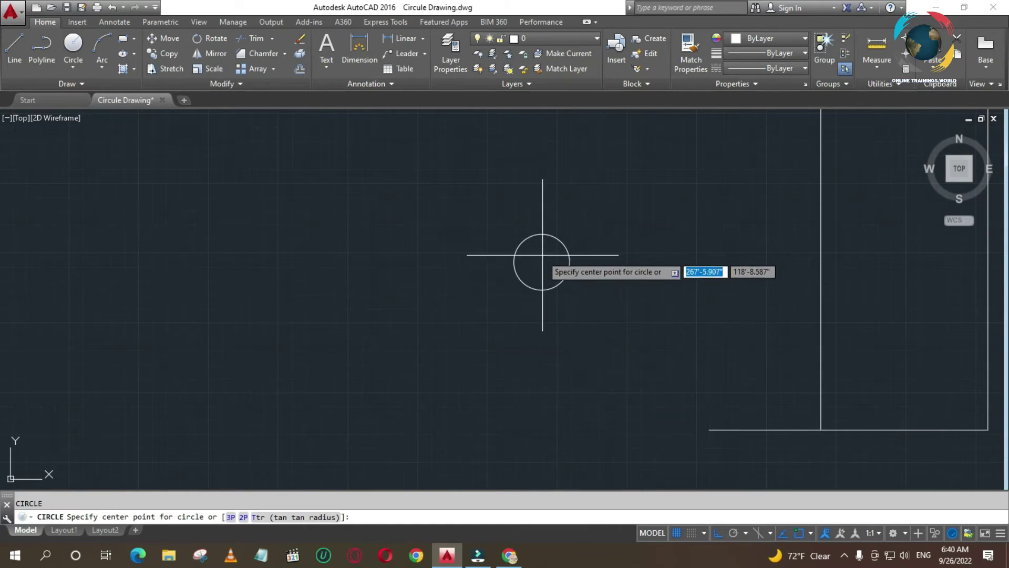
click(542, 261)
text(2)
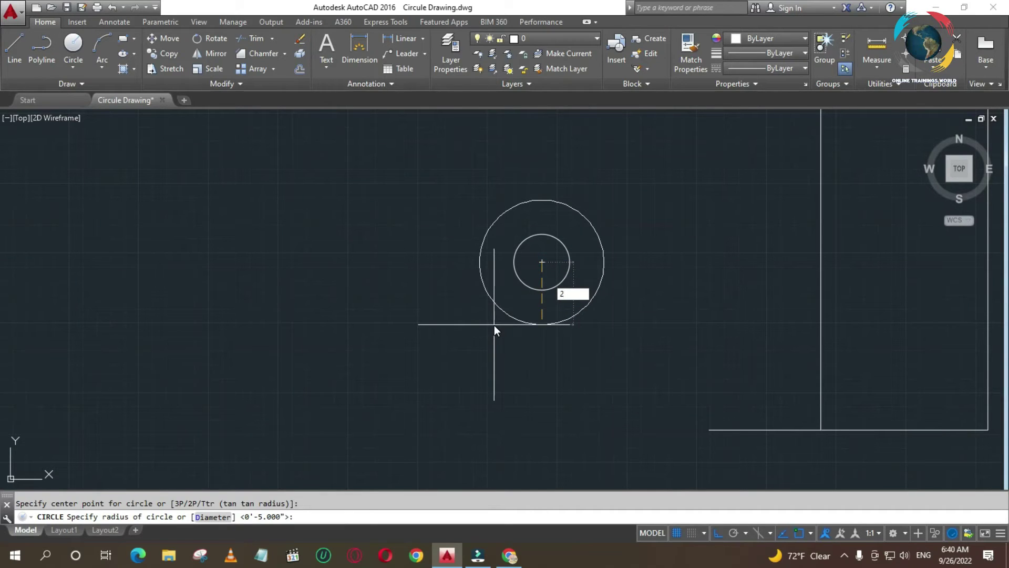
key(Escape)
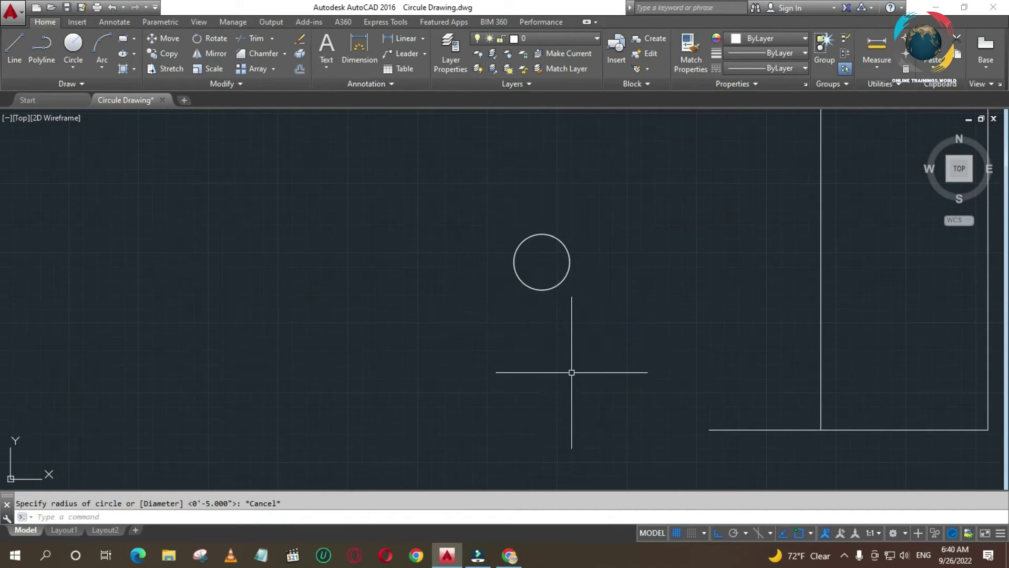
key(Escape)
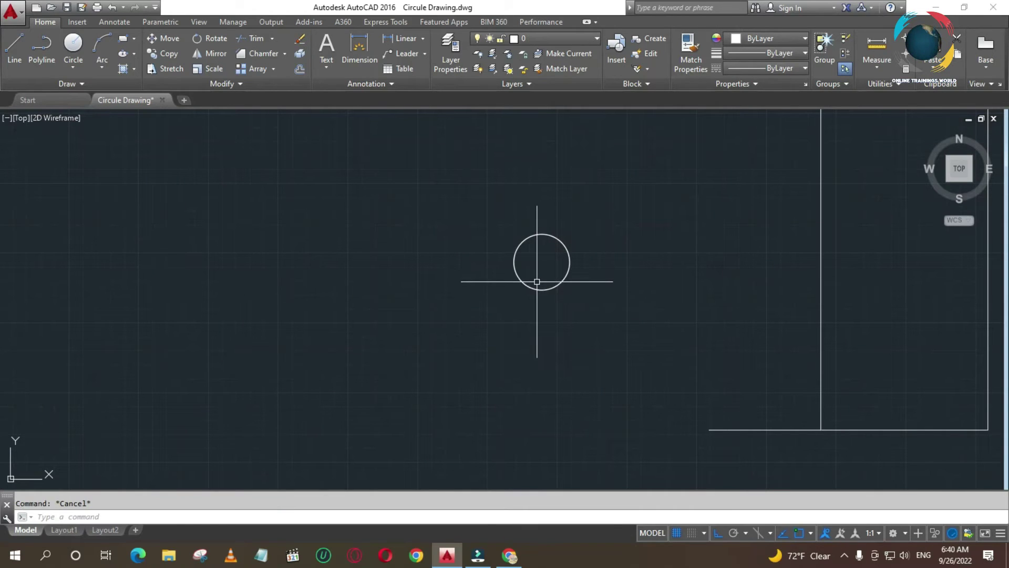
text(c)
key(Return)
click(541, 263)
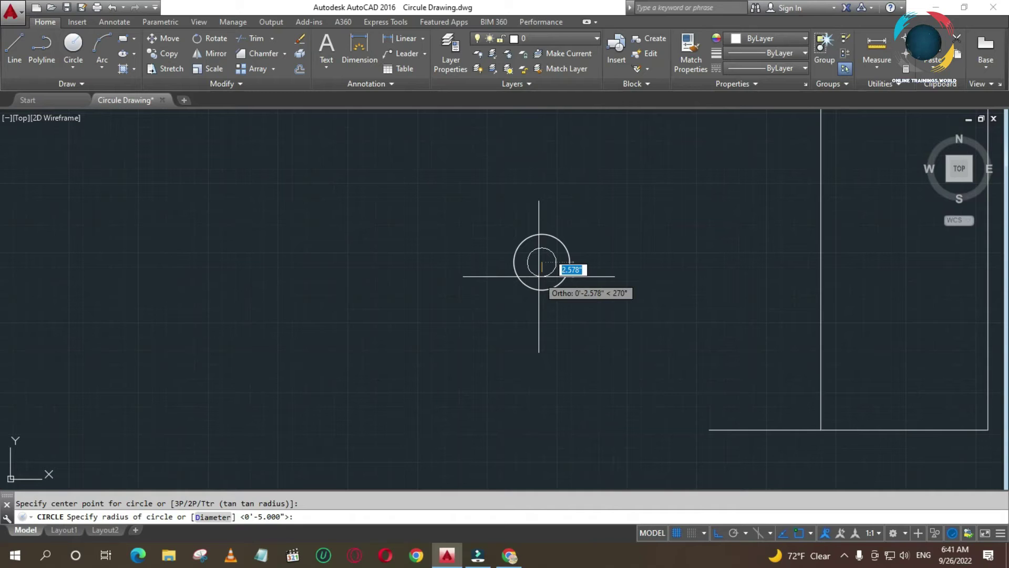
right_click(539, 276)
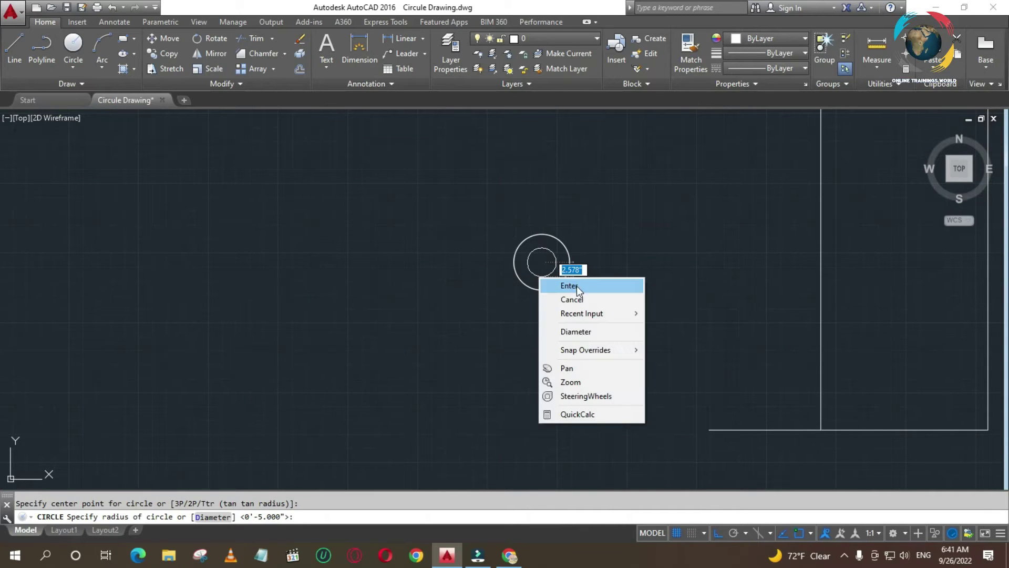
click(577, 332)
text(2)
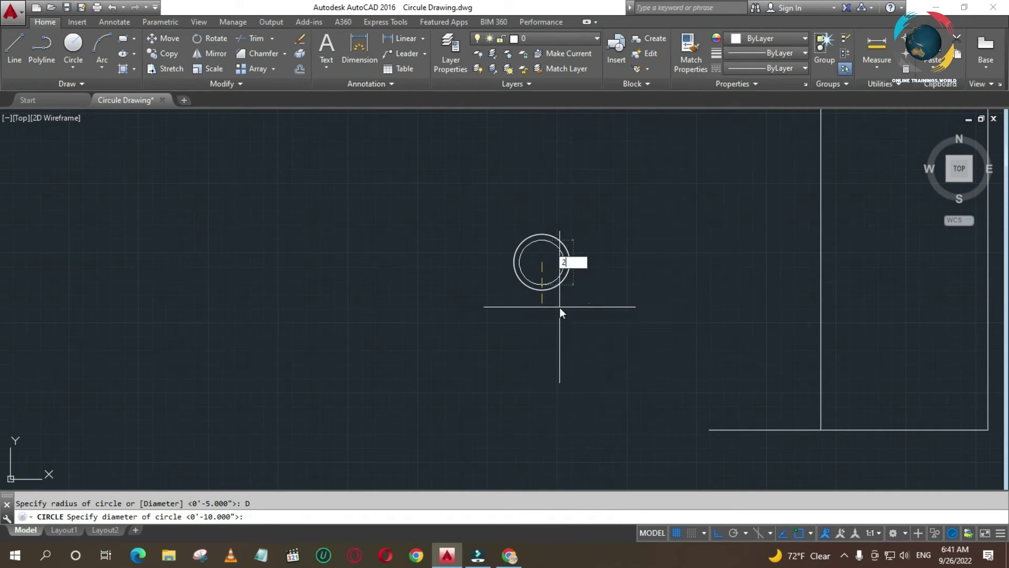
key(Return)
Draw a line from the body's top-left corner down, then left to the outer ring's top
scroll(560, 306, down, 2)
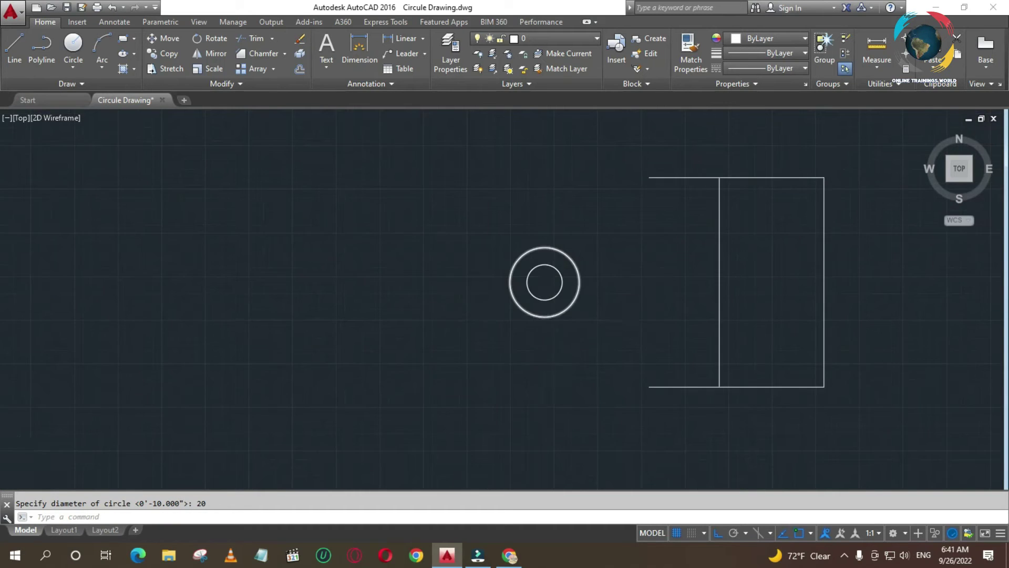
scroll(596, 344, down, 4)
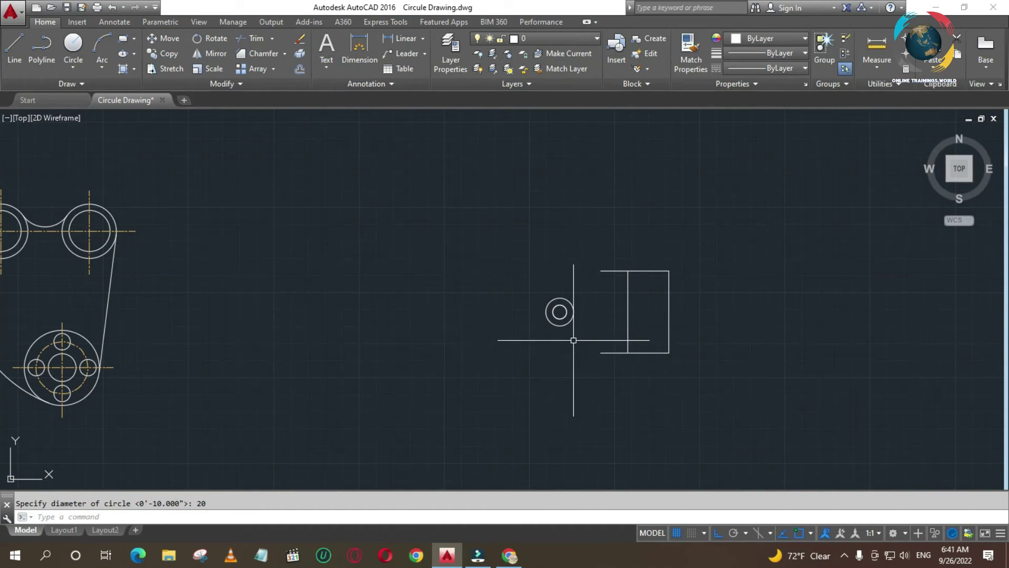
scroll(628, 329, up, 4)
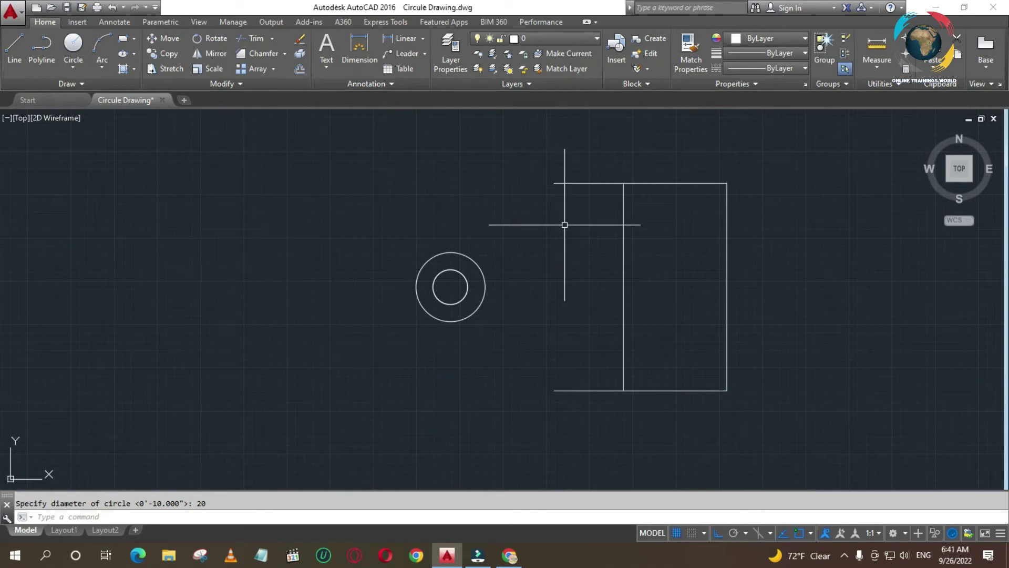
click(585, 182)
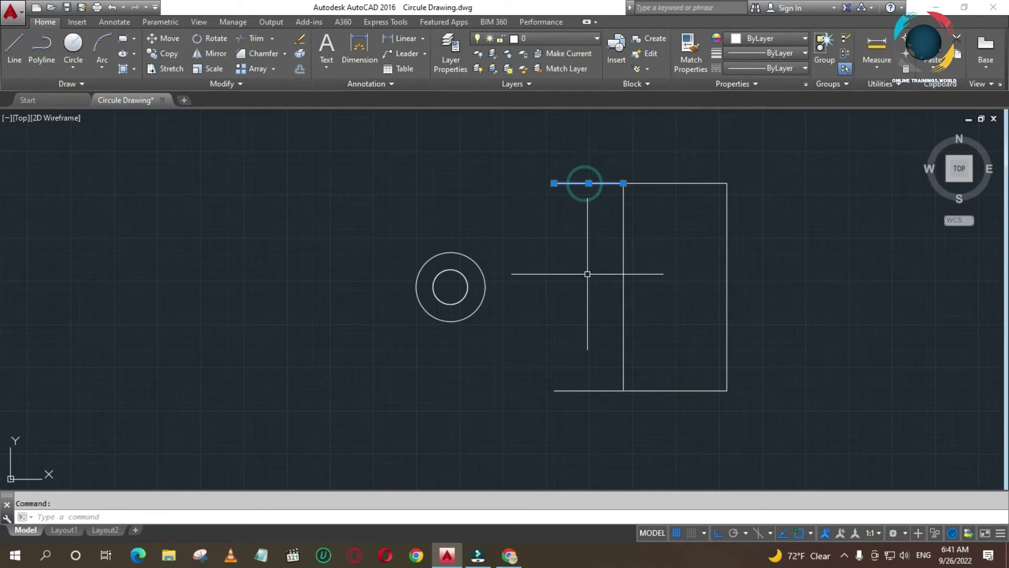
text(L)
key(Return)
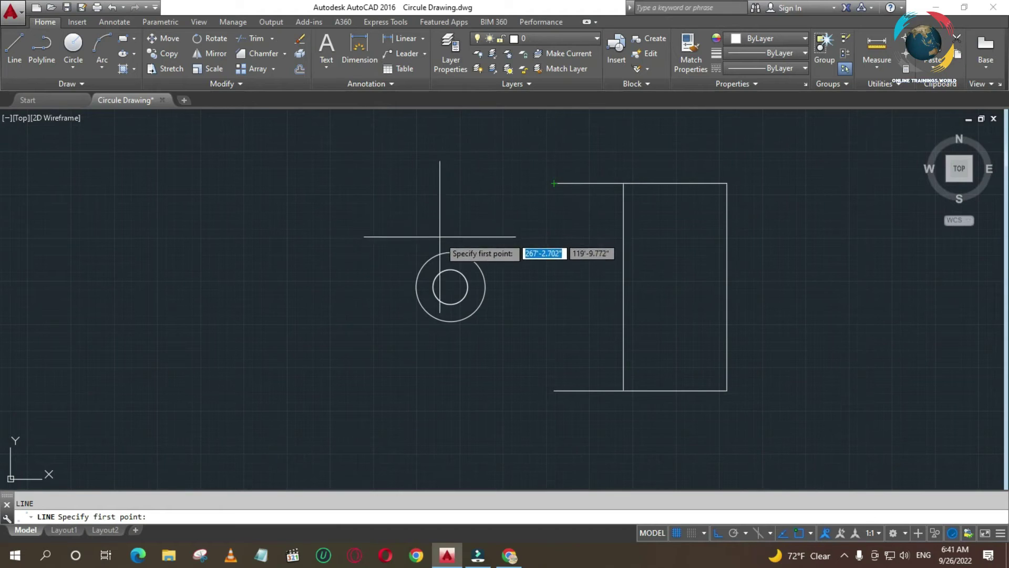
click(554, 183)
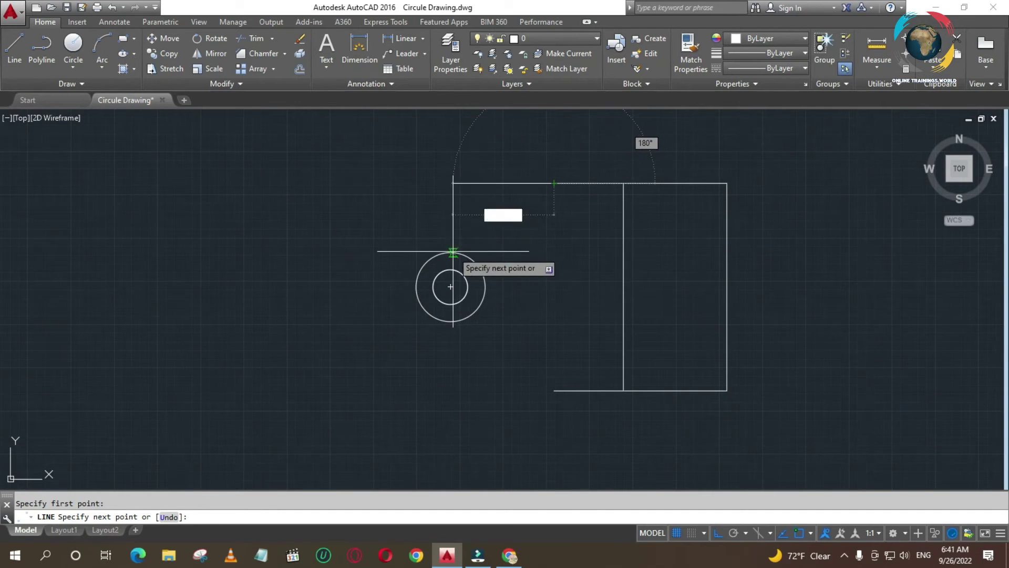
click(555, 239)
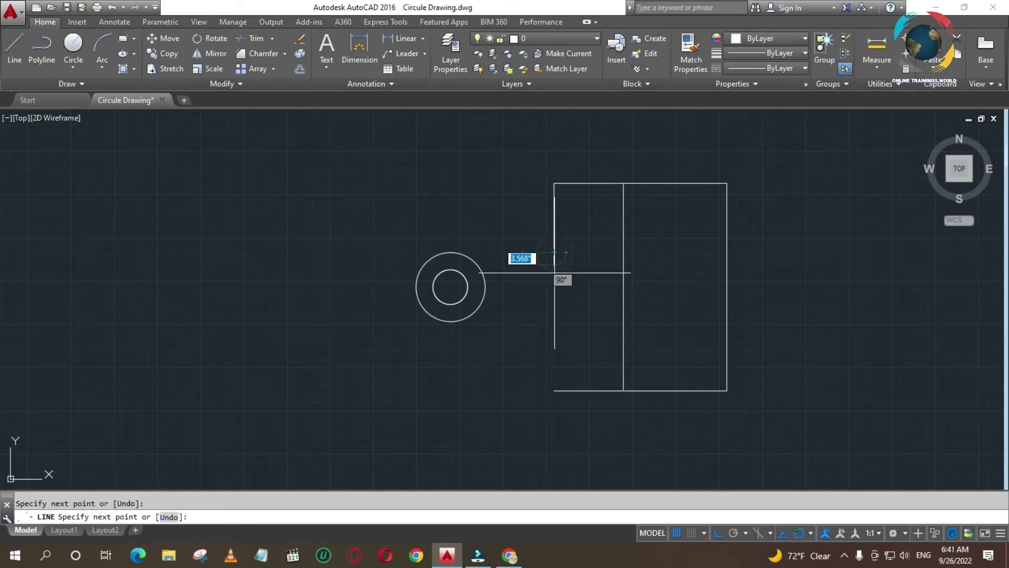
click(450, 252)
key(Return)
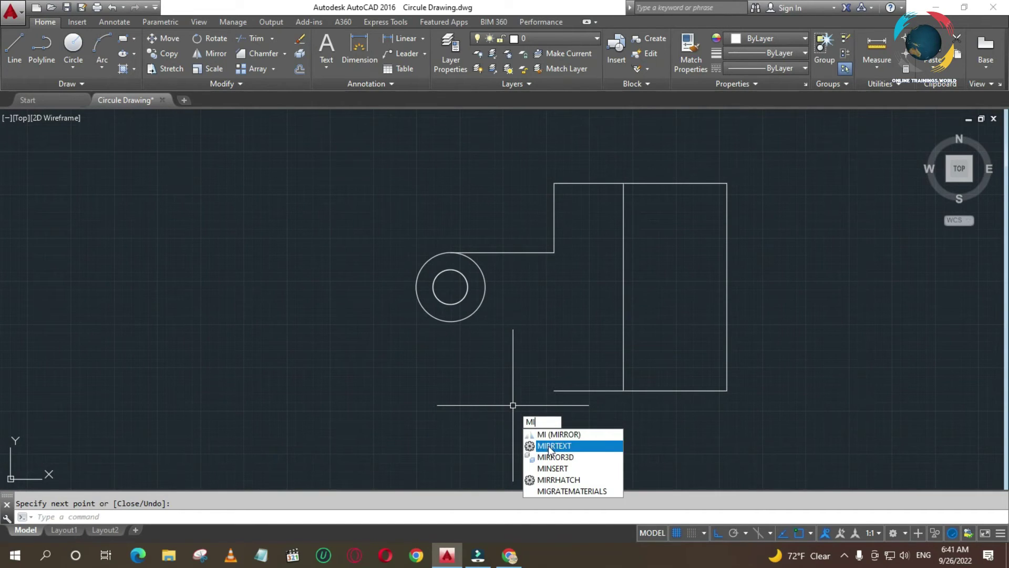
Mirror the two connector lines about the ring's horizontal centreline, keeping the originals
key(Return)
click(566, 225)
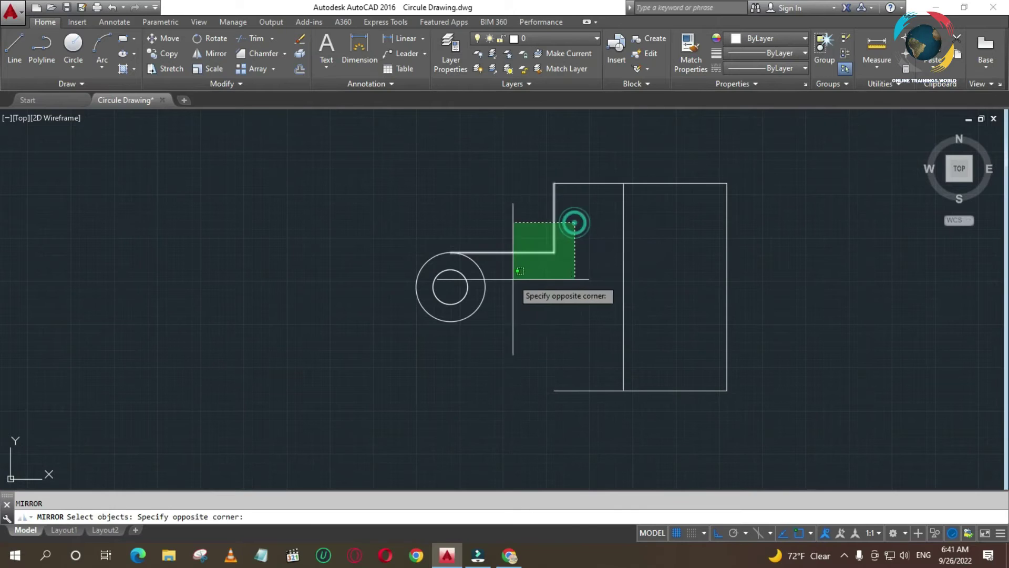
click(513, 270)
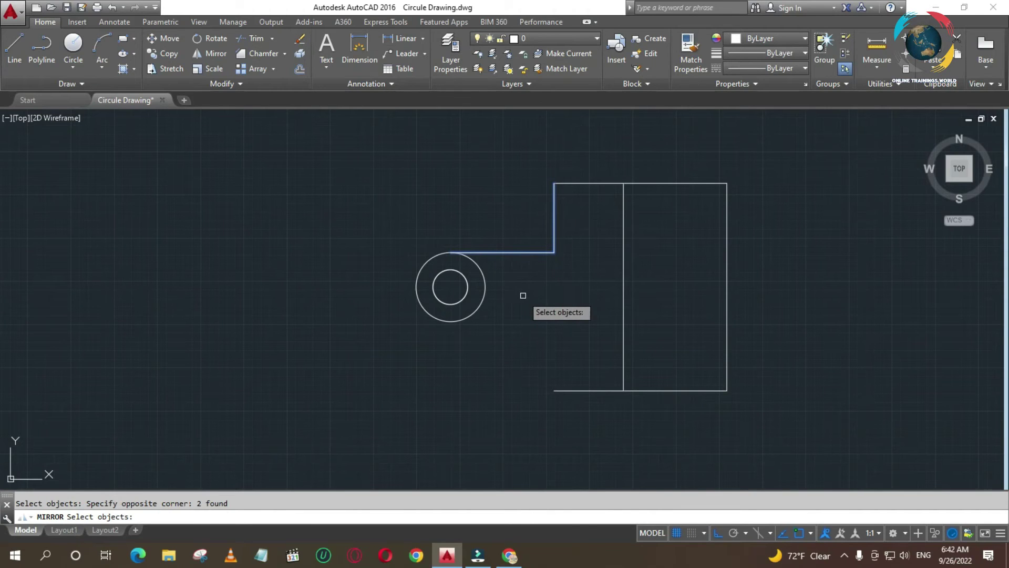
key(Return)
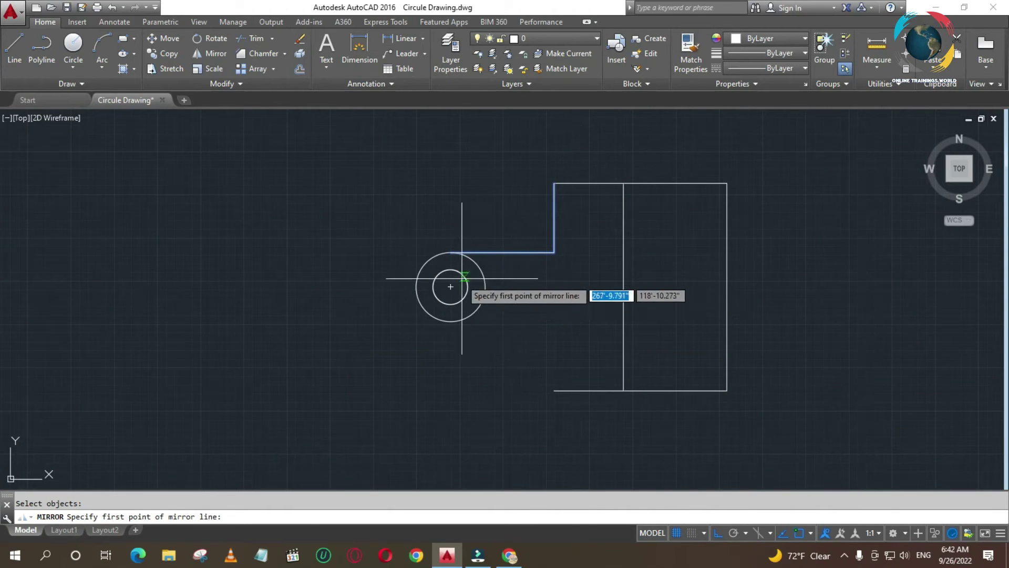
click(450, 287)
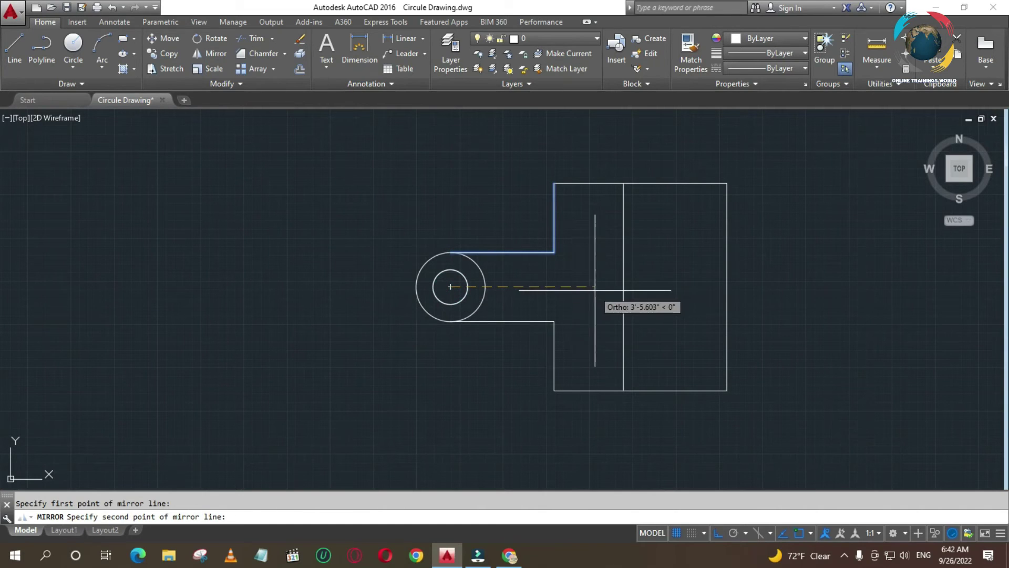
click(623, 287)
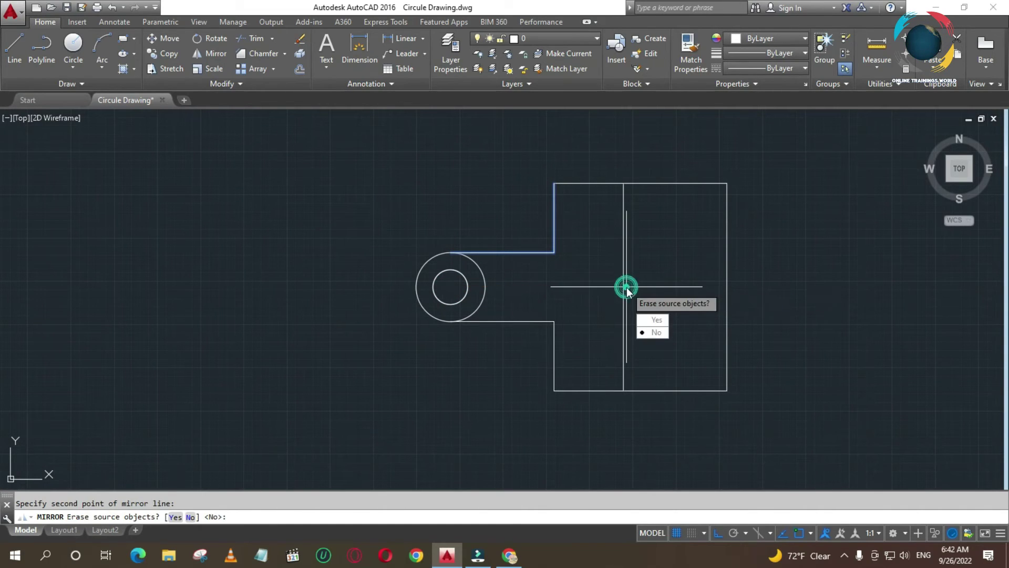
key(Return)
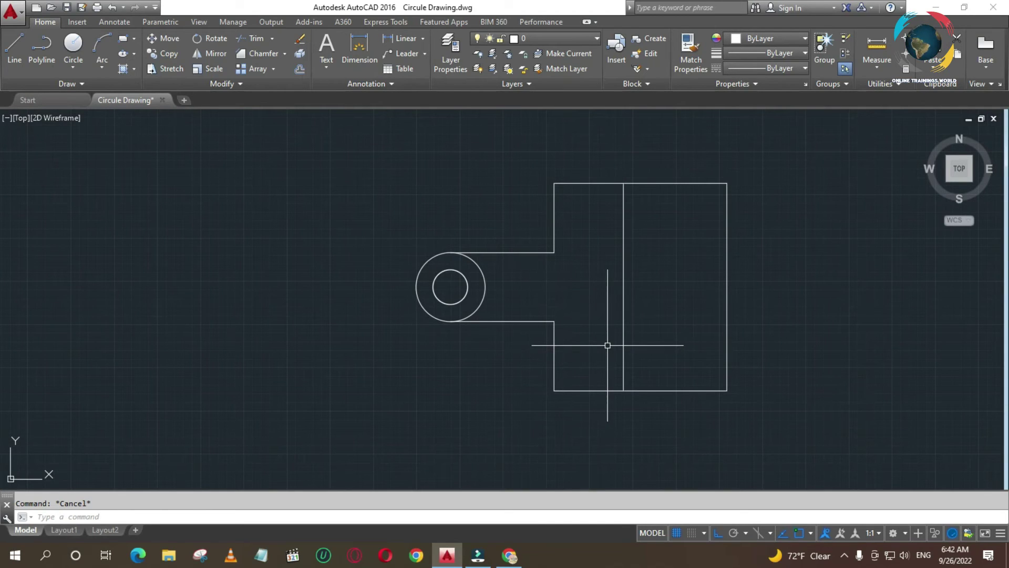
Draw a vertical line from the top-edge midpoint to the bottom edge, plus a mid-height horizontal line to the left divider
text(L)
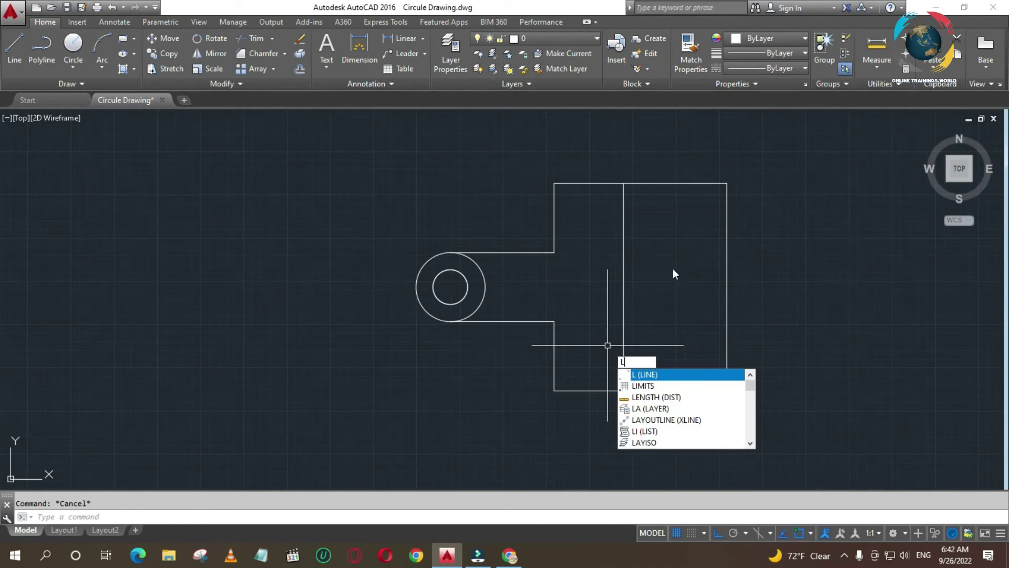
key(Return)
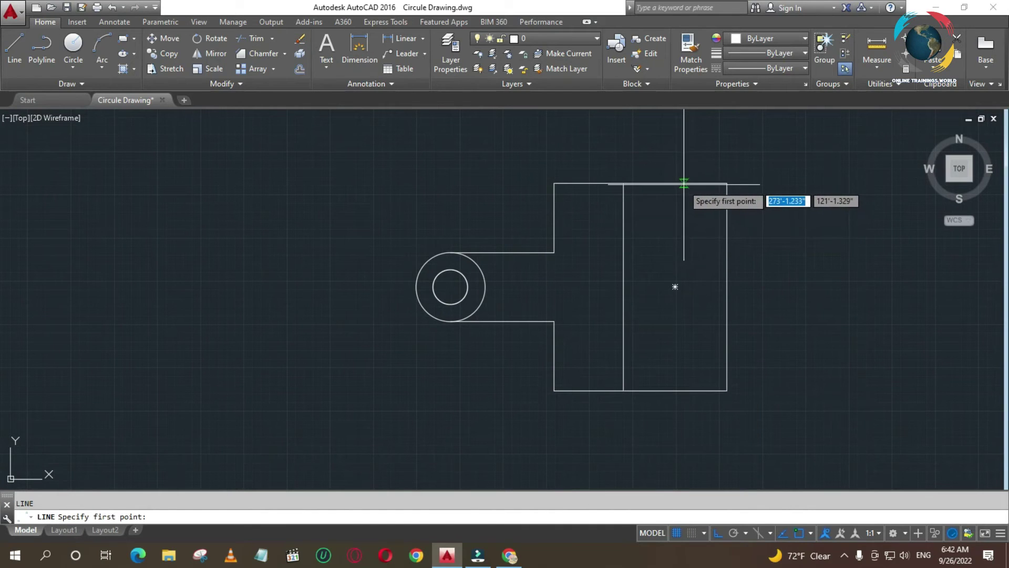
click(675, 183)
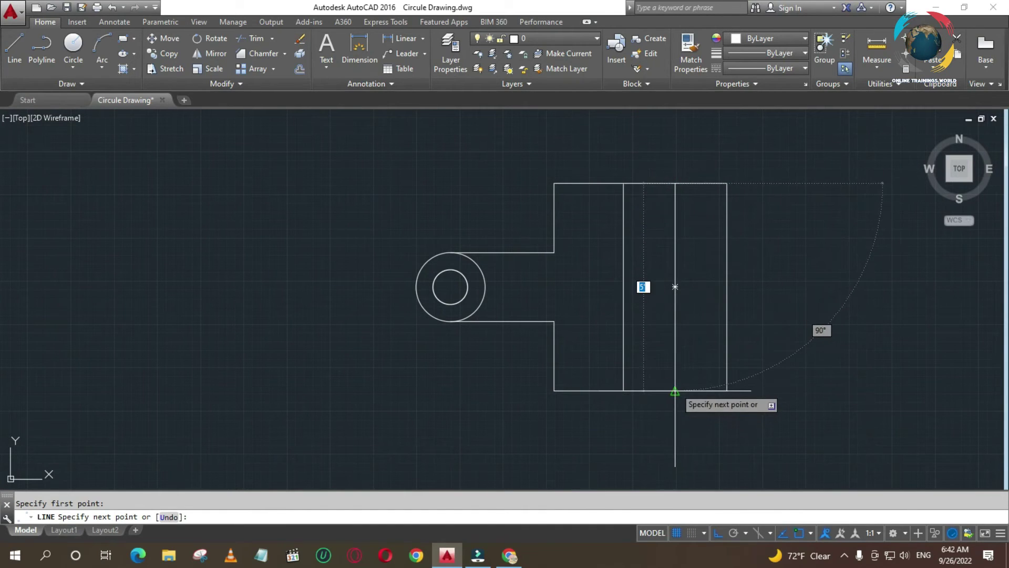
click(676, 389)
key(Return)
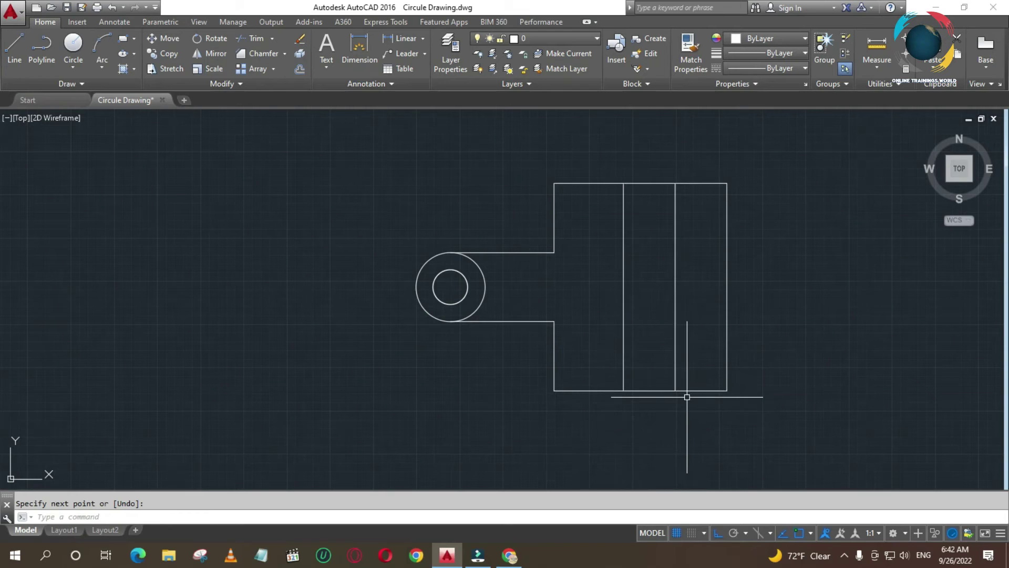
key(Return)
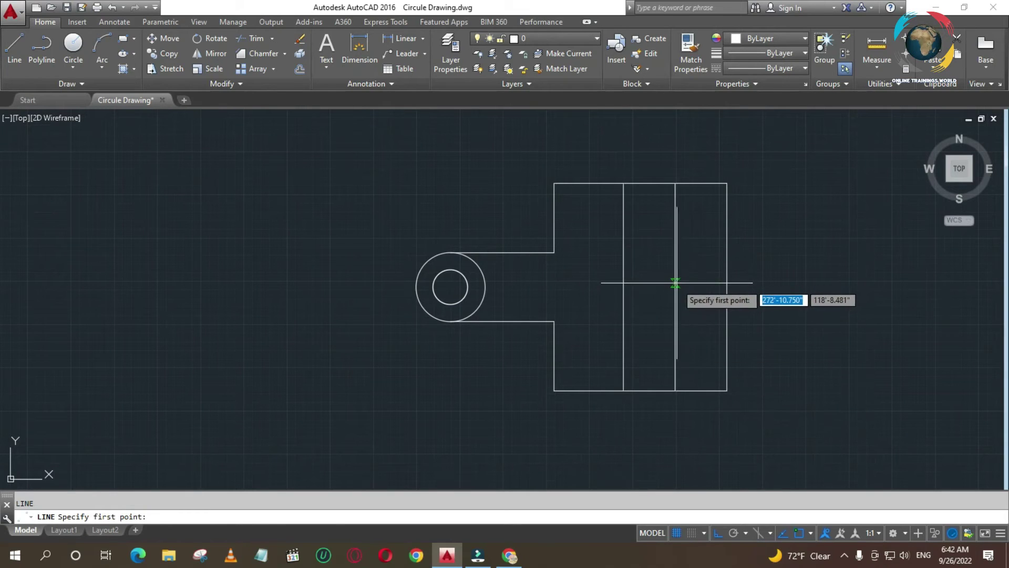
click(675, 287)
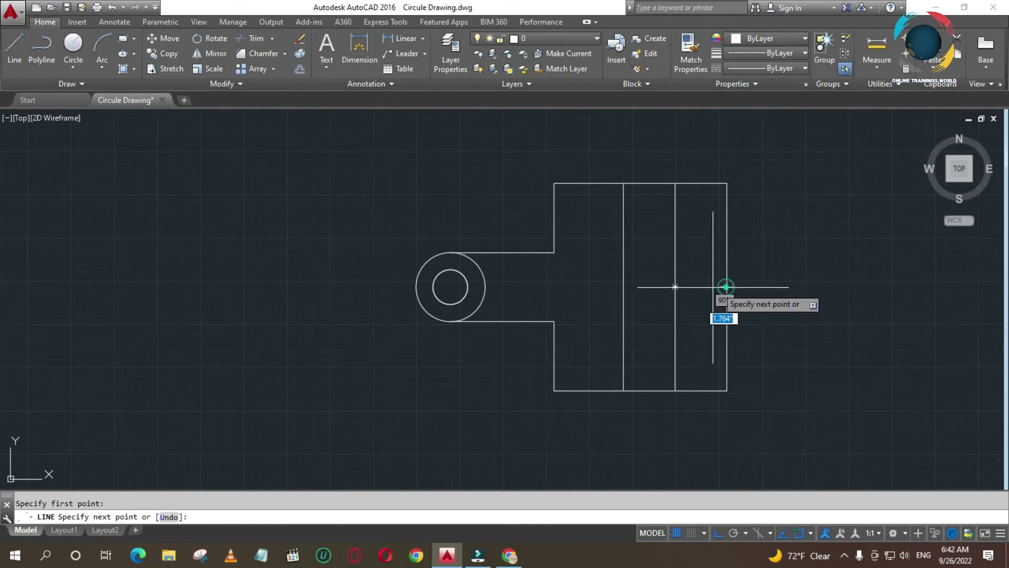
click(623, 287)
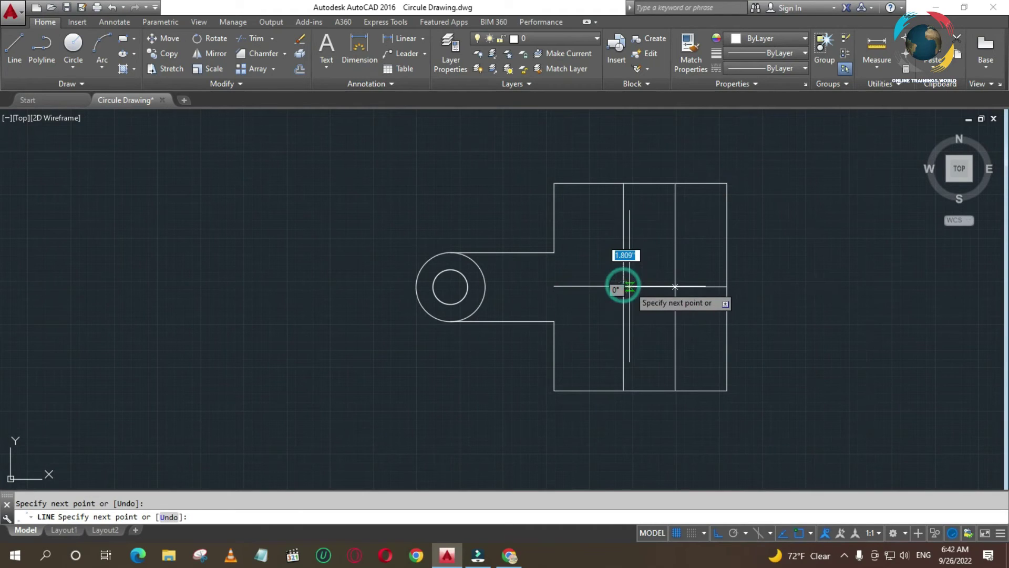
key(Return)
text(2)
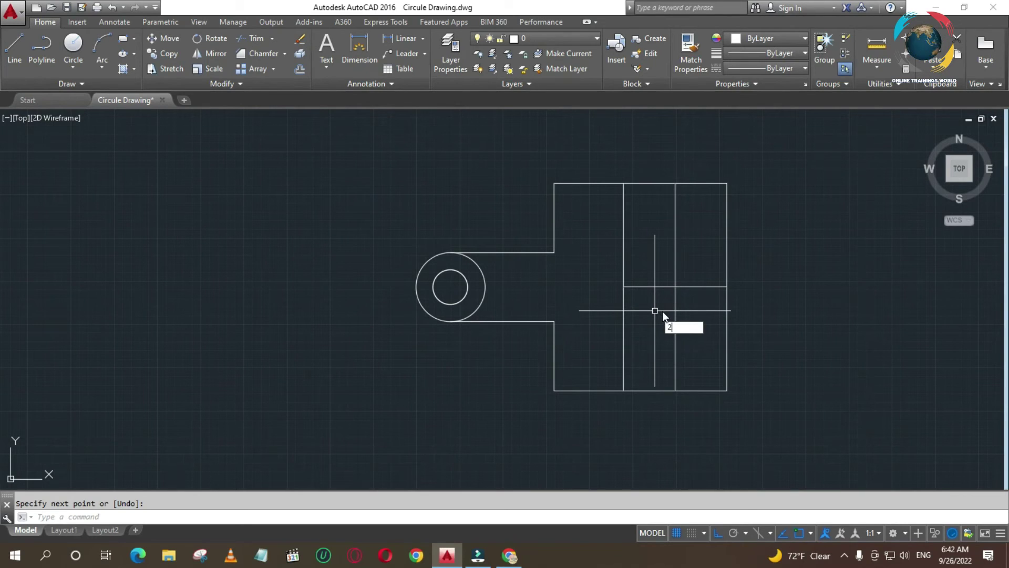
key(Escape)
text(o)
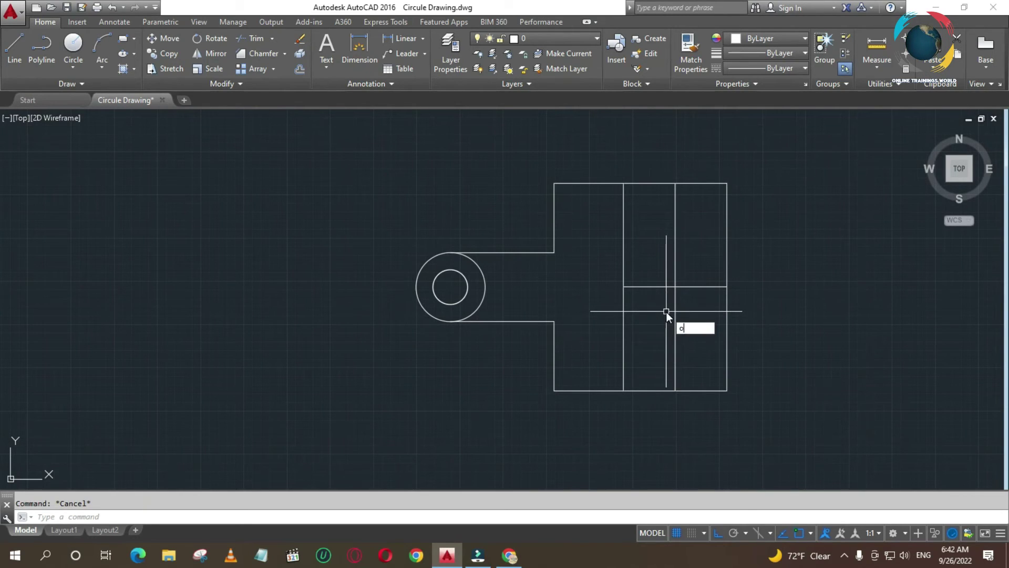
Offset the horizontal and vertical middle lines 2 to each side to form the cross bands
key(Return)
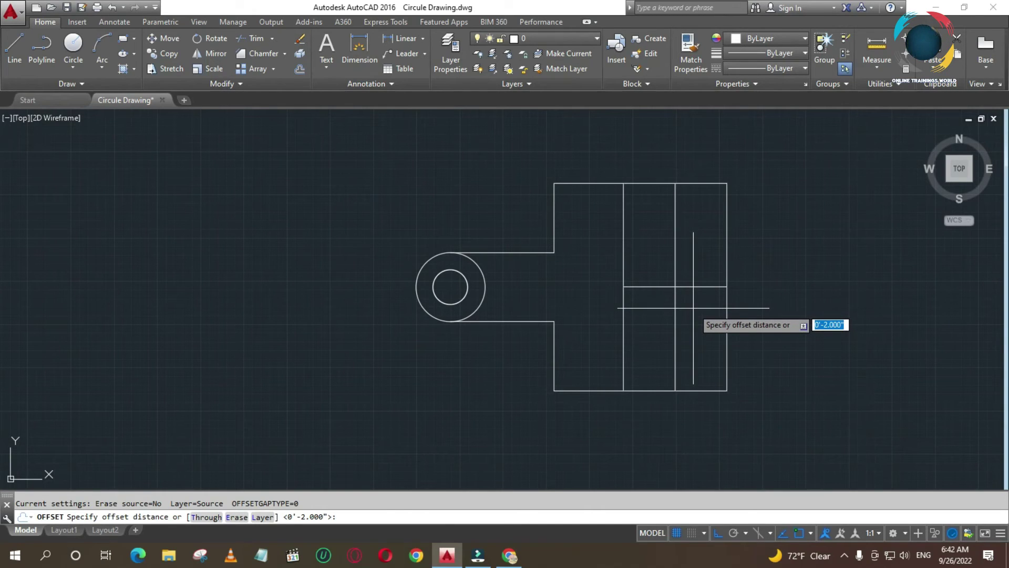
key(Return)
click(698, 286)
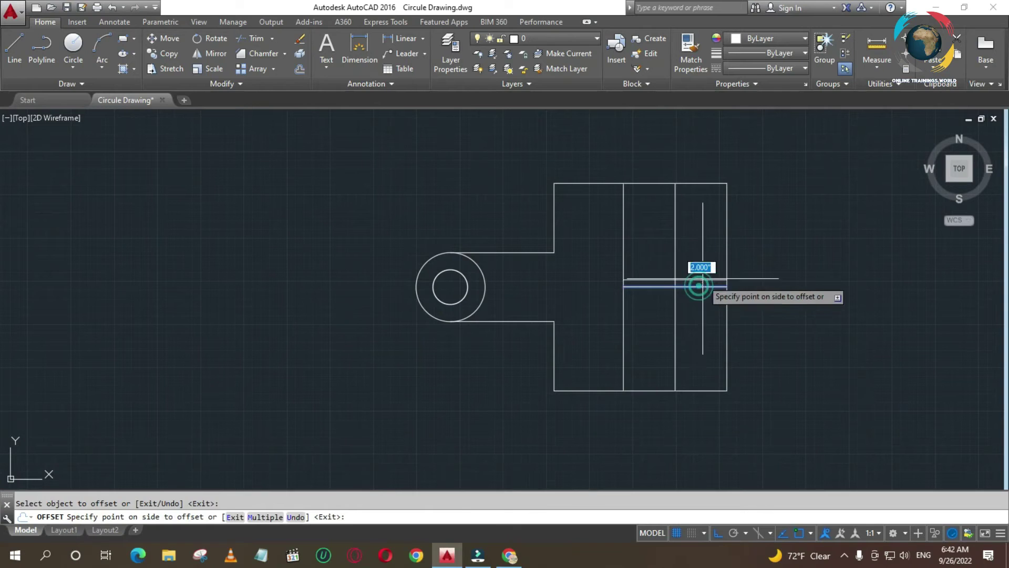
click(693, 286)
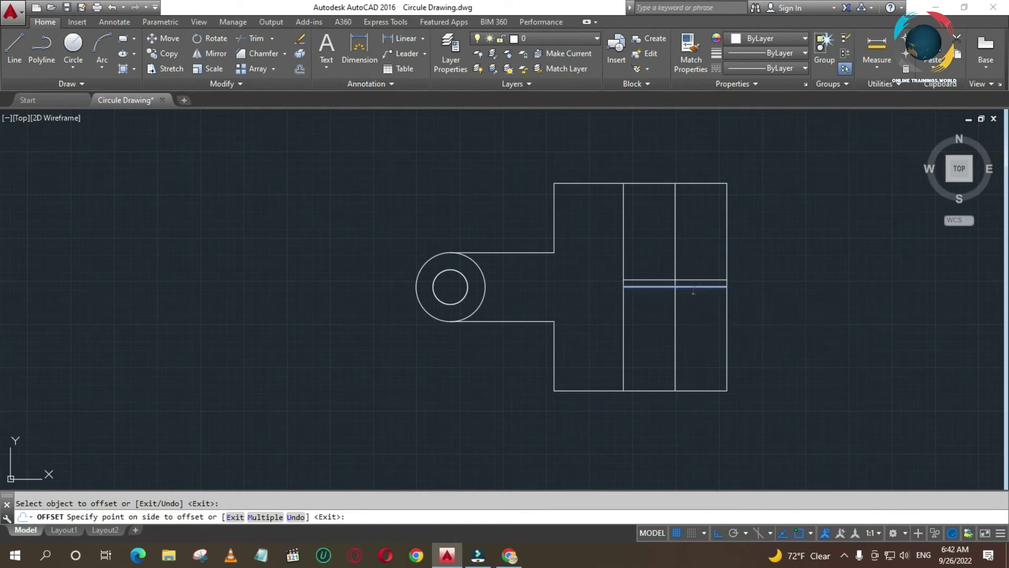
click(693, 292)
click(675, 255)
click(732, 259)
click(673, 251)
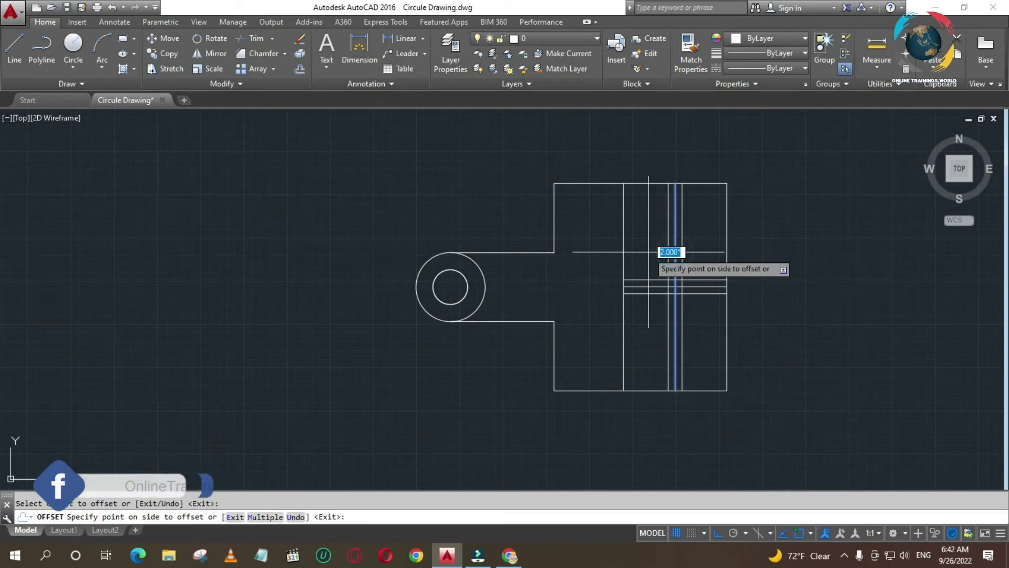
click(647, 251)
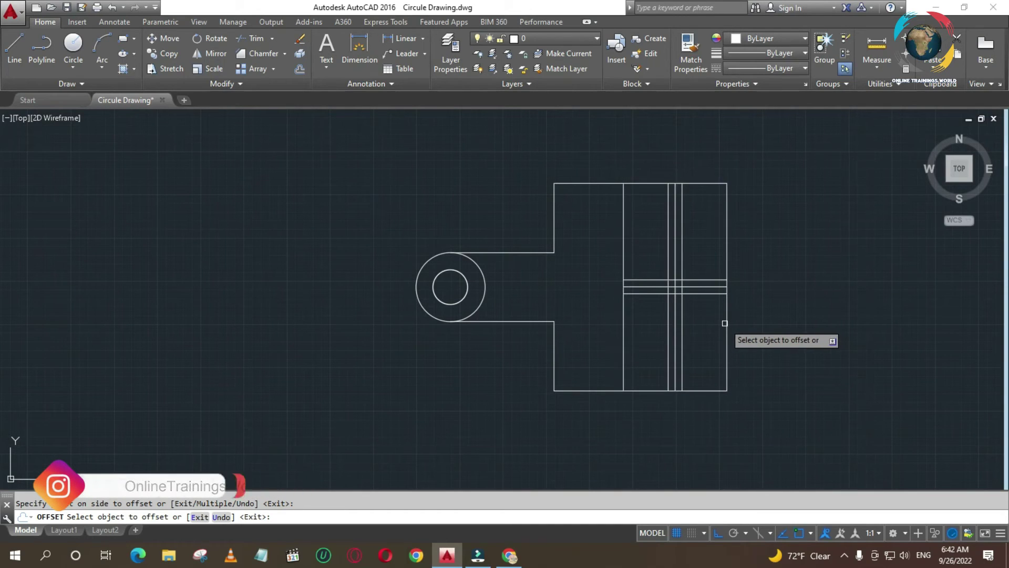
key(Escape)
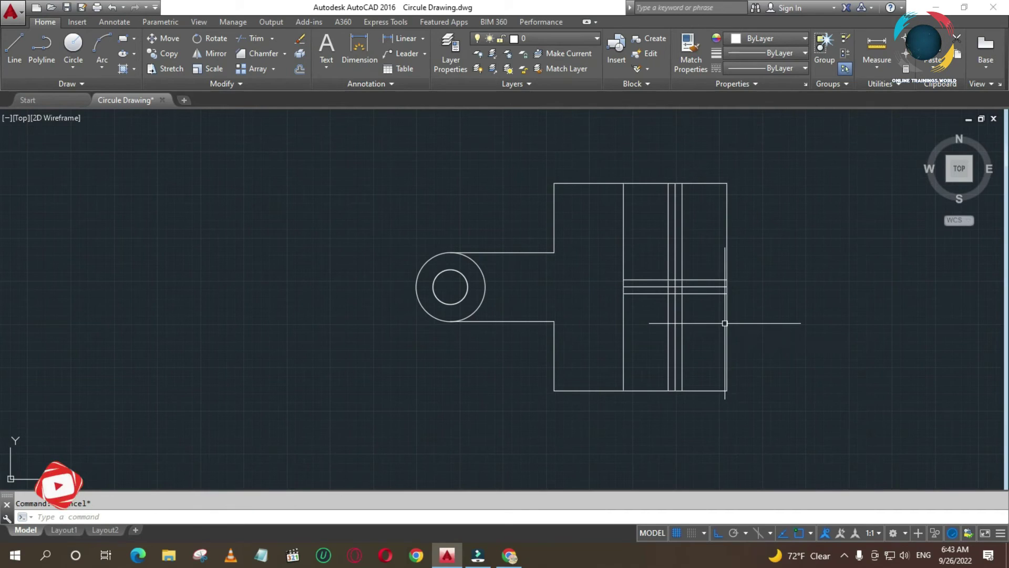
Offset the right-hand rectangle 5 units inward with OFFSET
text(o)
key(Return)
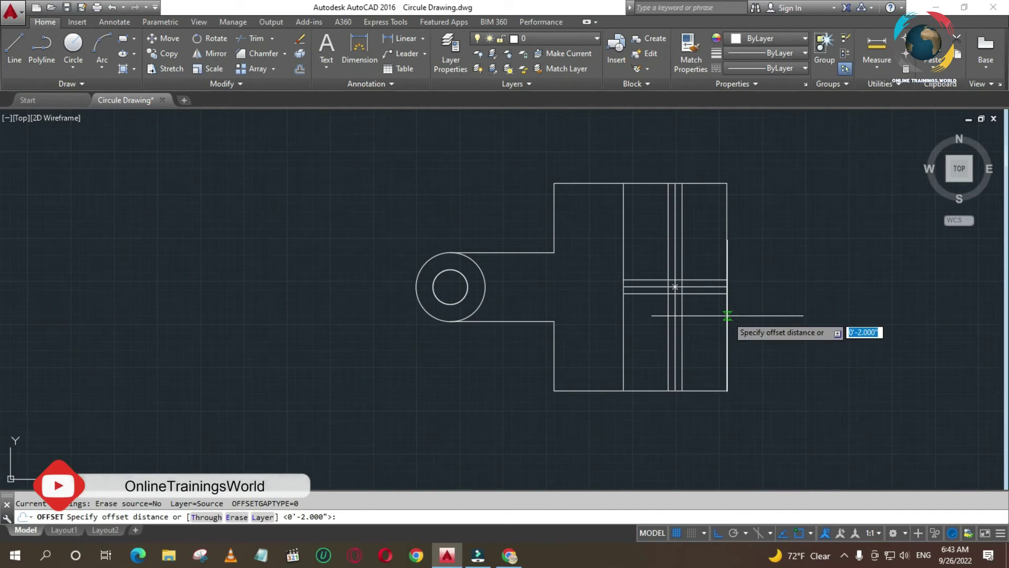
text(5)
key(Return)
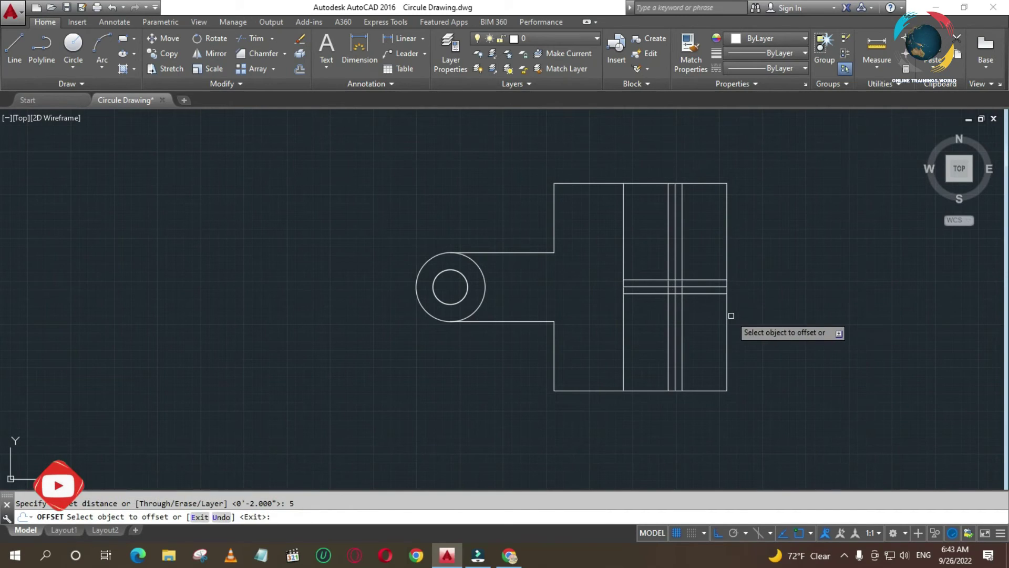
click(728, 316)
click(712, 321)
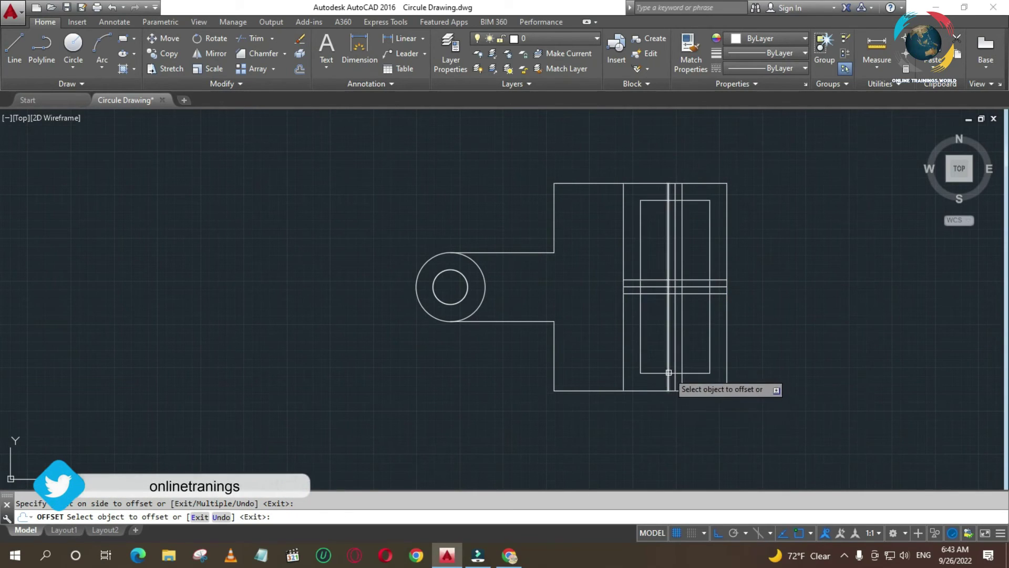
Draw a V-shaped pointed tip at the bottom end of the vertical band
key(Escape)
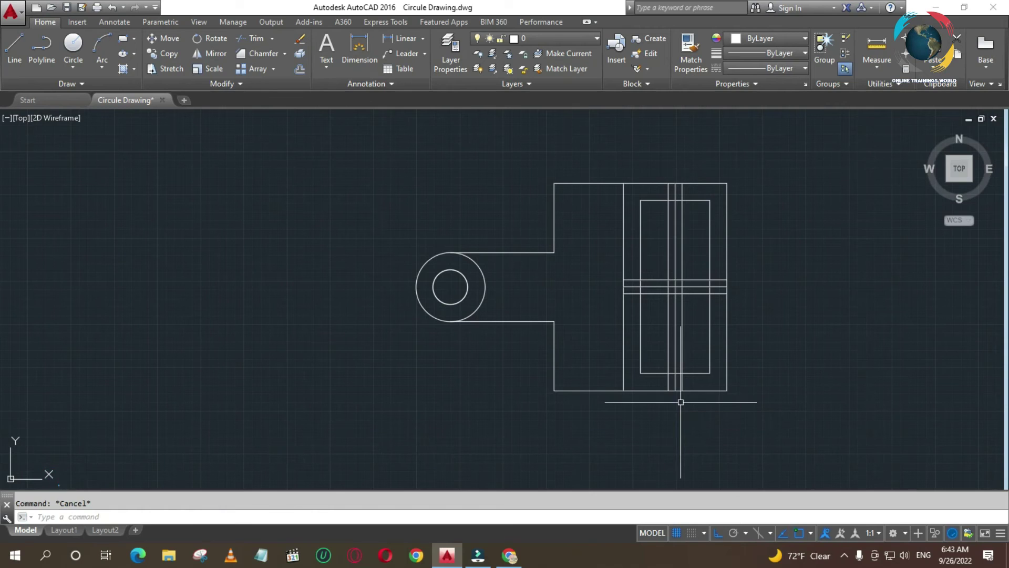
text(l)
key(Return)
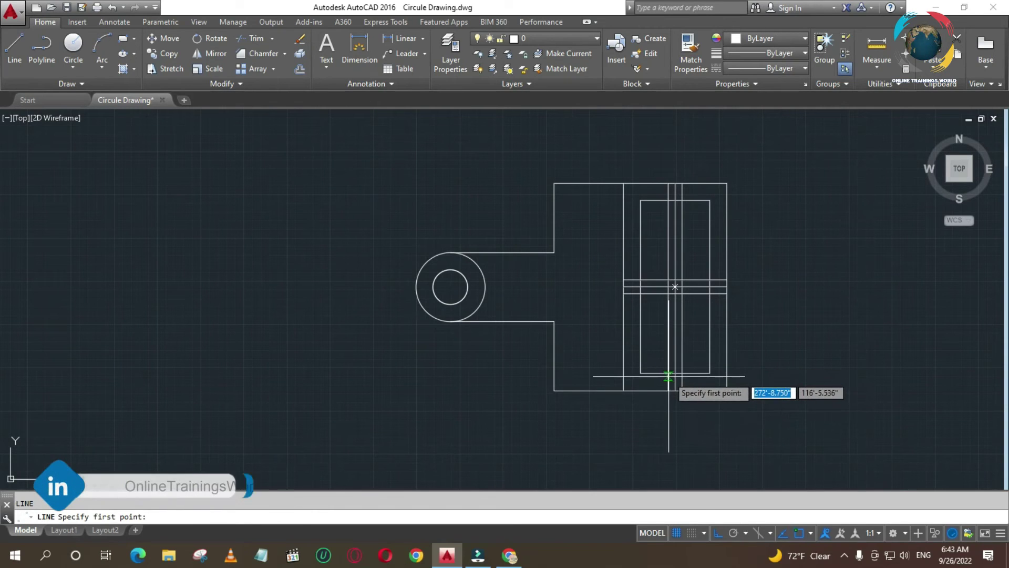
click(668, 373)
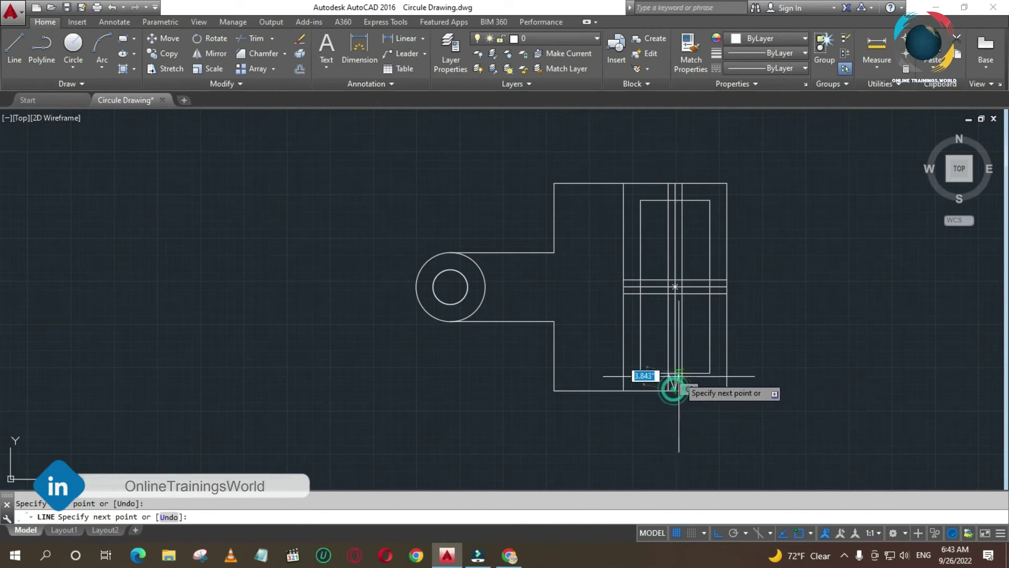
click(682, 373)
key(Return)
key(Return)
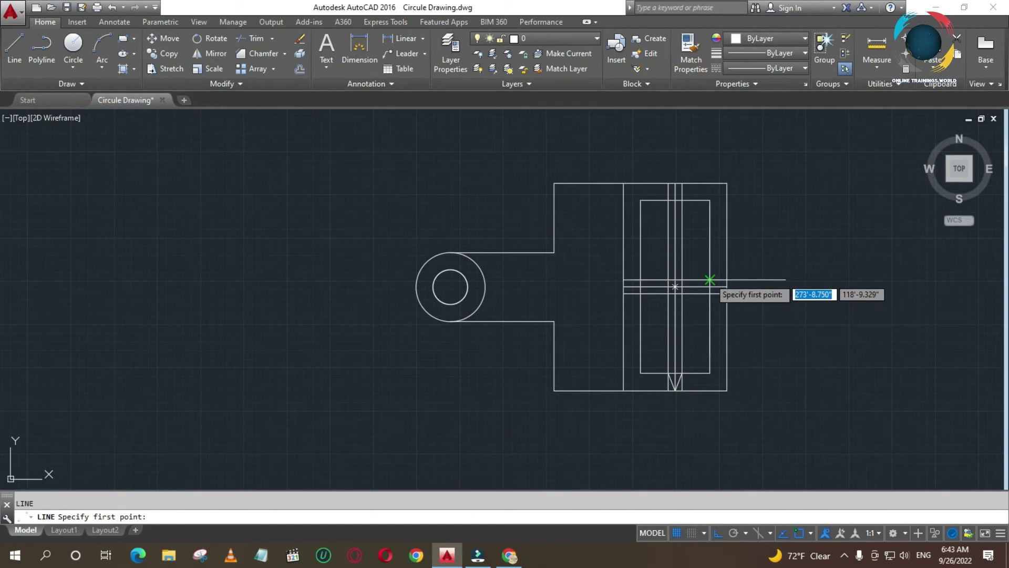
Draw pointed tips at the horizontal band's right and left ends and the vertical band's top
click(709, 280)
click(727, 287)
key(Return)
key(Return)
click(675, 288)
click(624, 288)
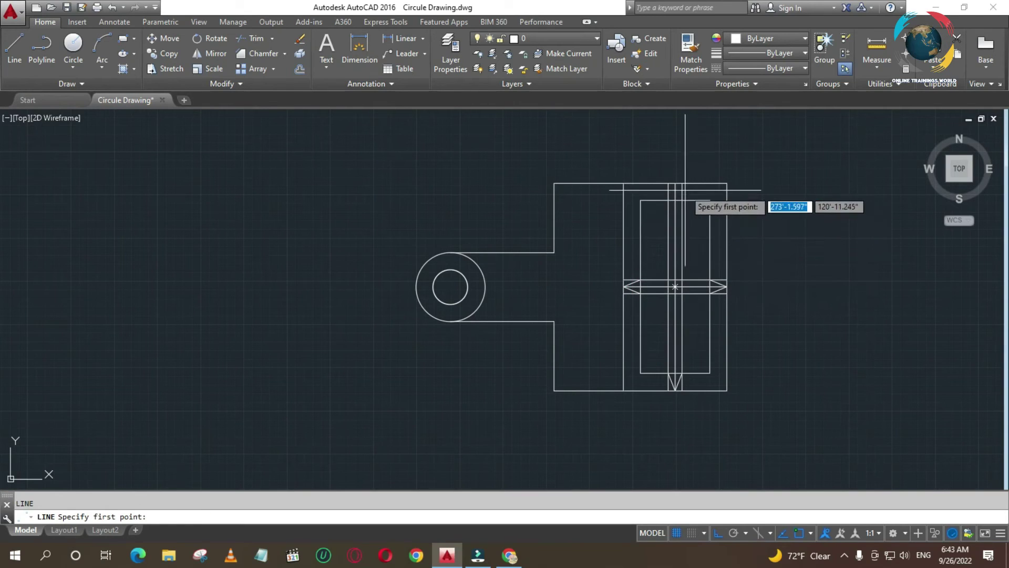
click(671, 200)
click(676, 185)
key(Return)
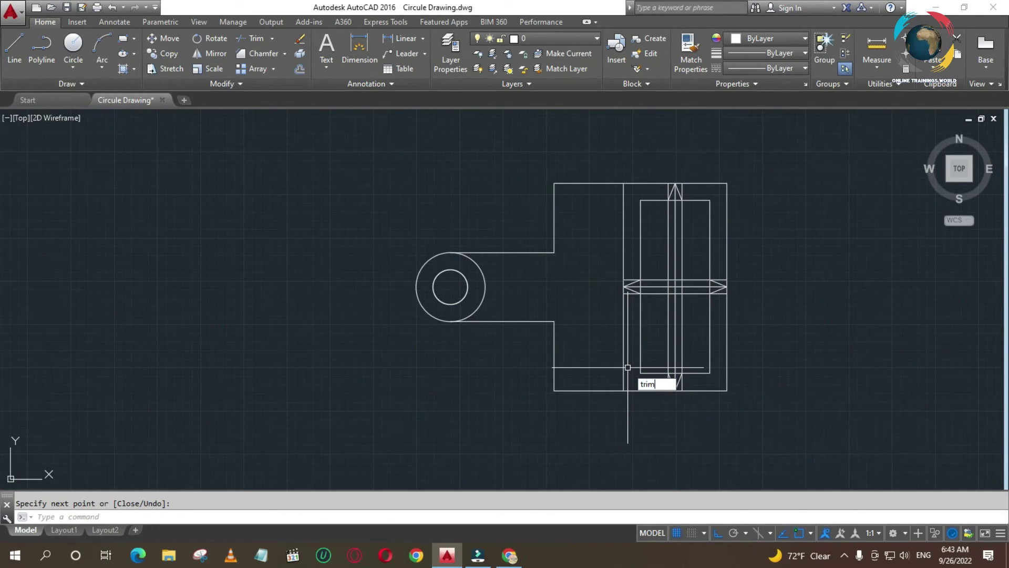
Trim the stubs beside the left tip and the vertical lines crossing the horizontal band
text(m)
key(Return)
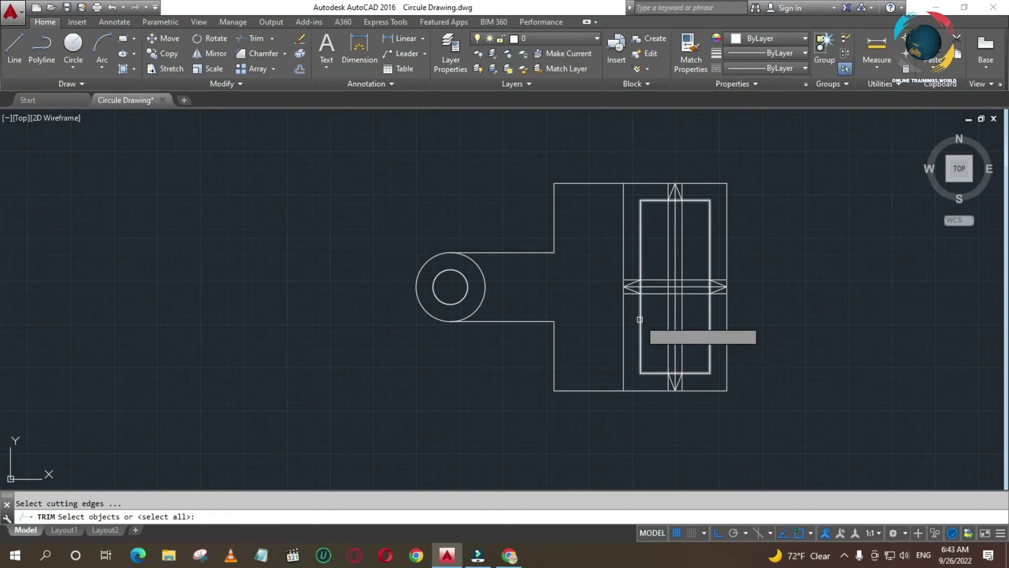
key(Return)
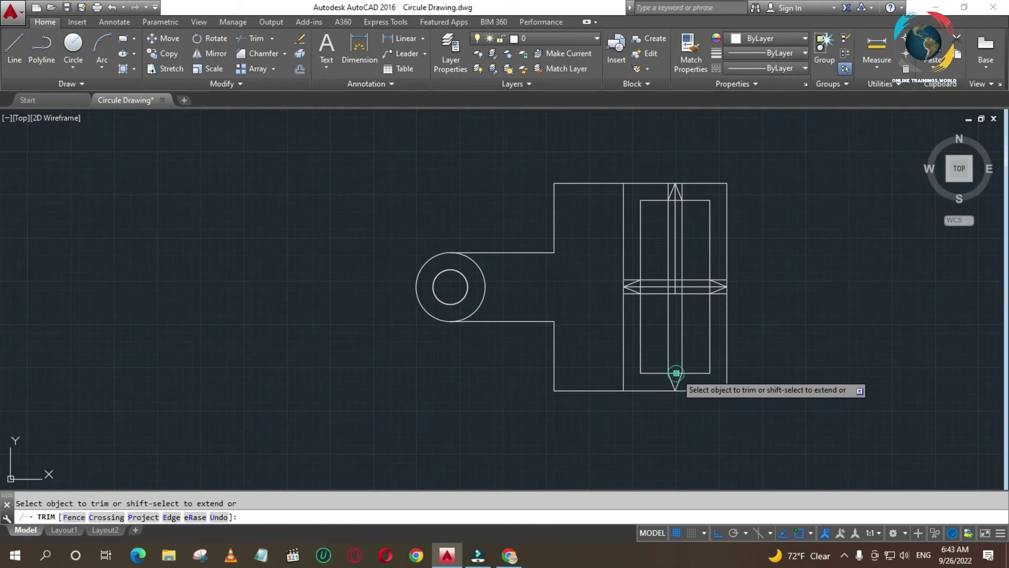
click(627, 280)
click(630, 292)
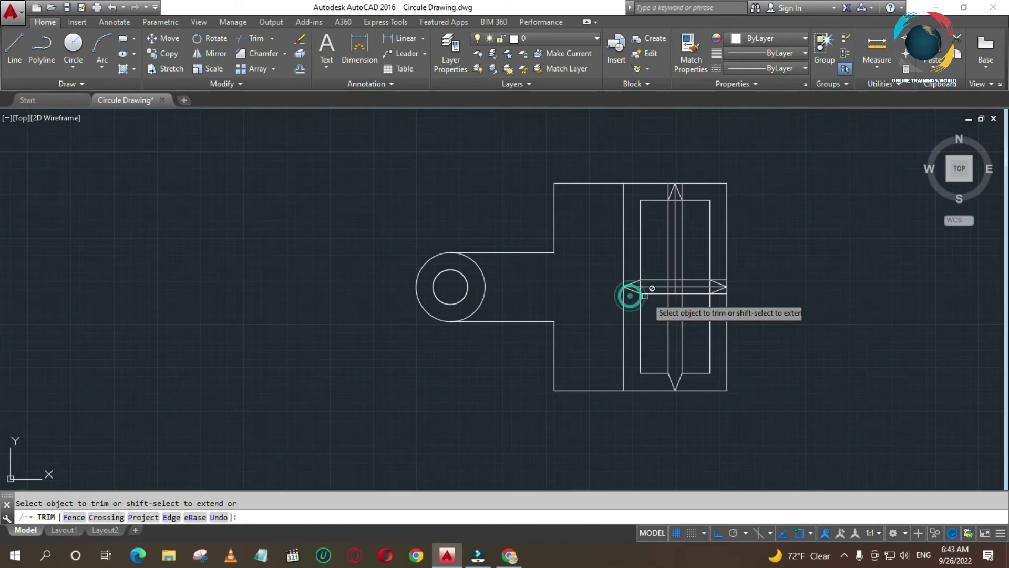
click(641, 286)
click(687, 289)
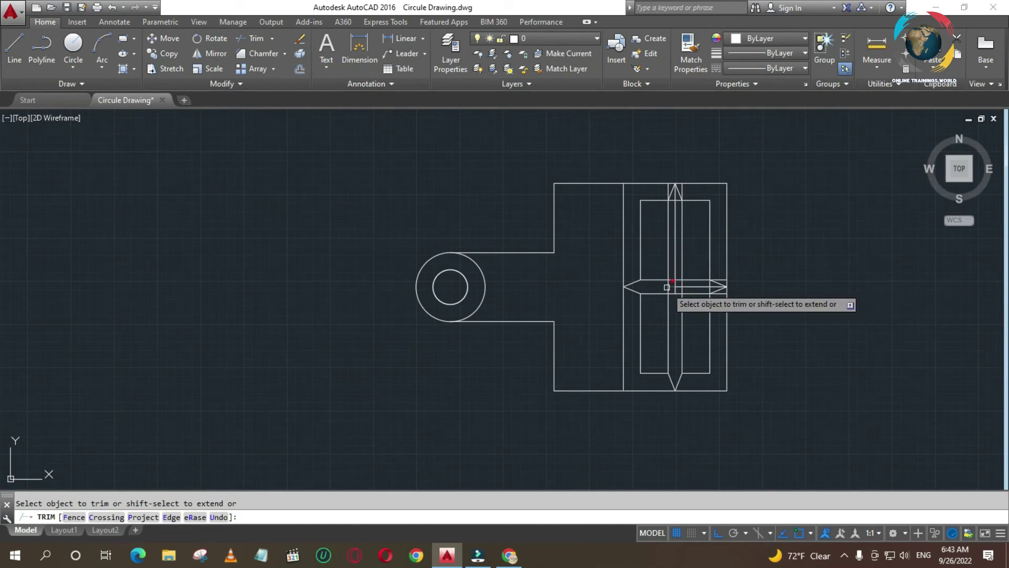
click(661, 285)
click(718, 291)
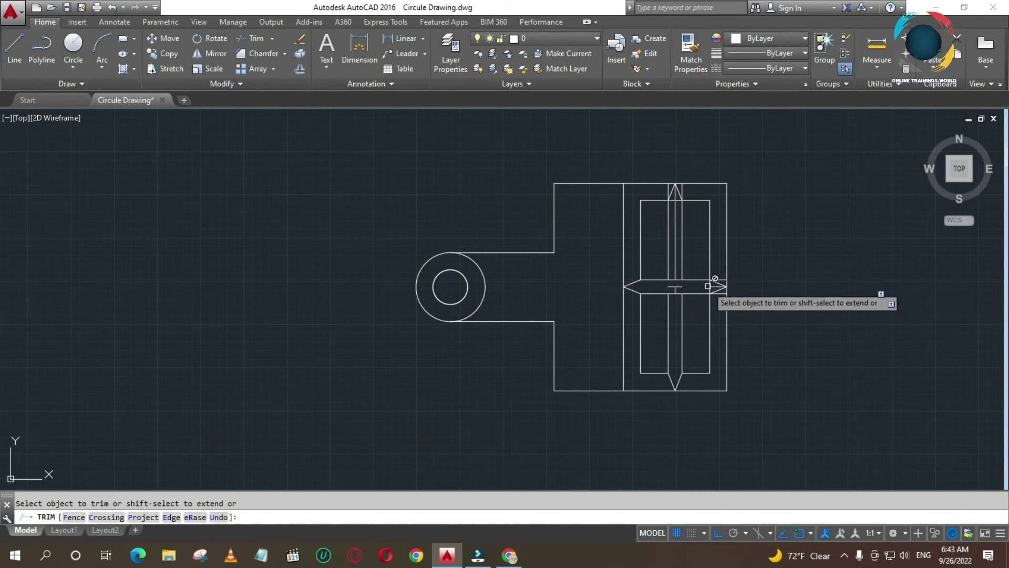
Trim the leftover segments at the top tip, right tip and cross centre
text(z)
key(BackSpace)
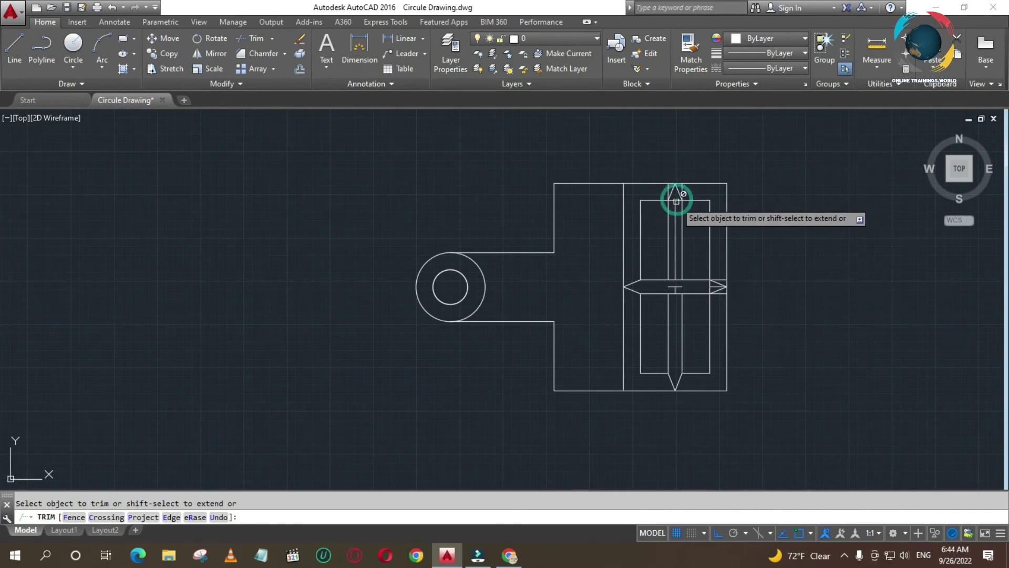
click(681, 190)
click(711, 287)
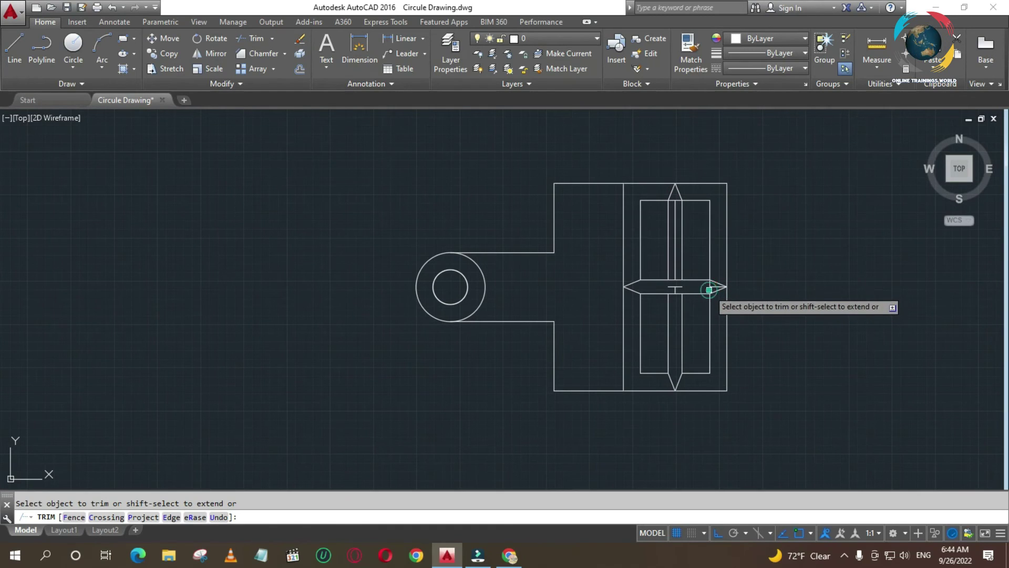
click(671, 288)
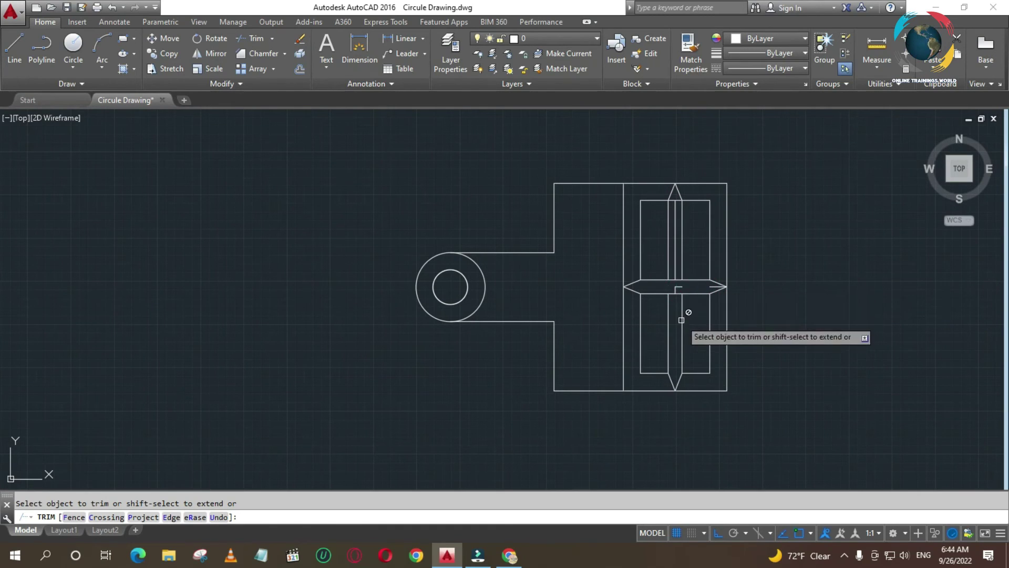
click(676, 201)
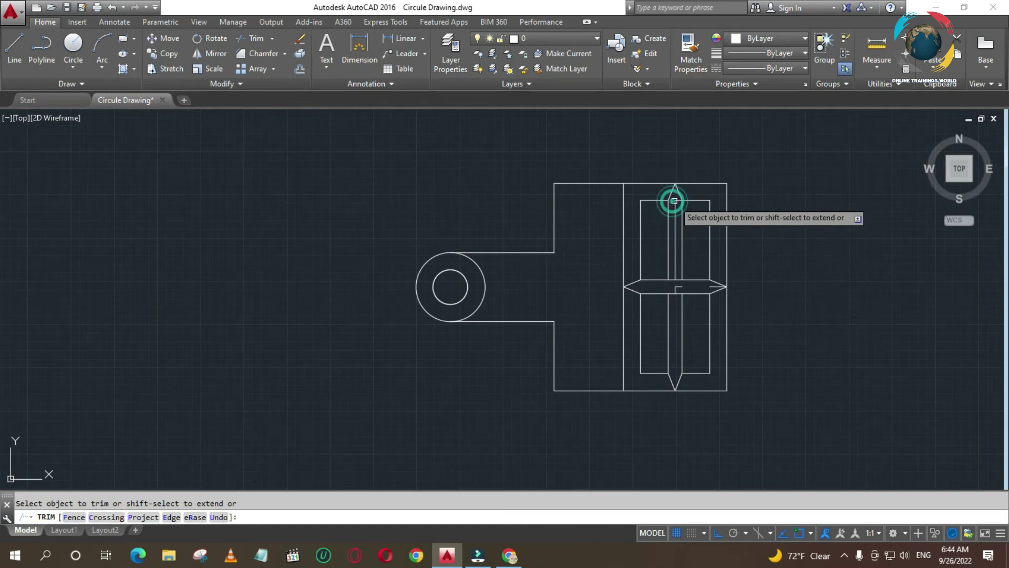
click(676, 294)
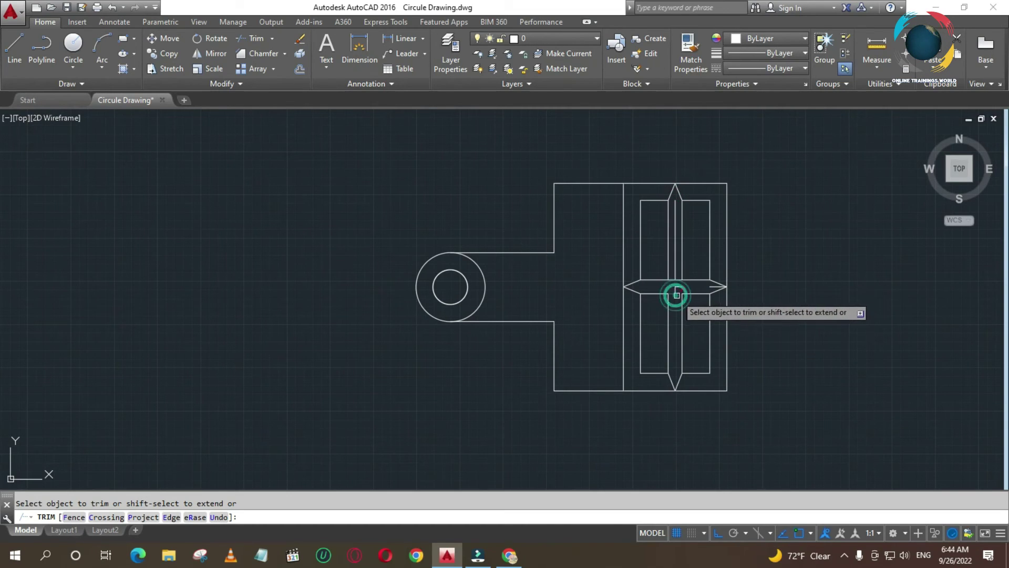
click(675, 287)
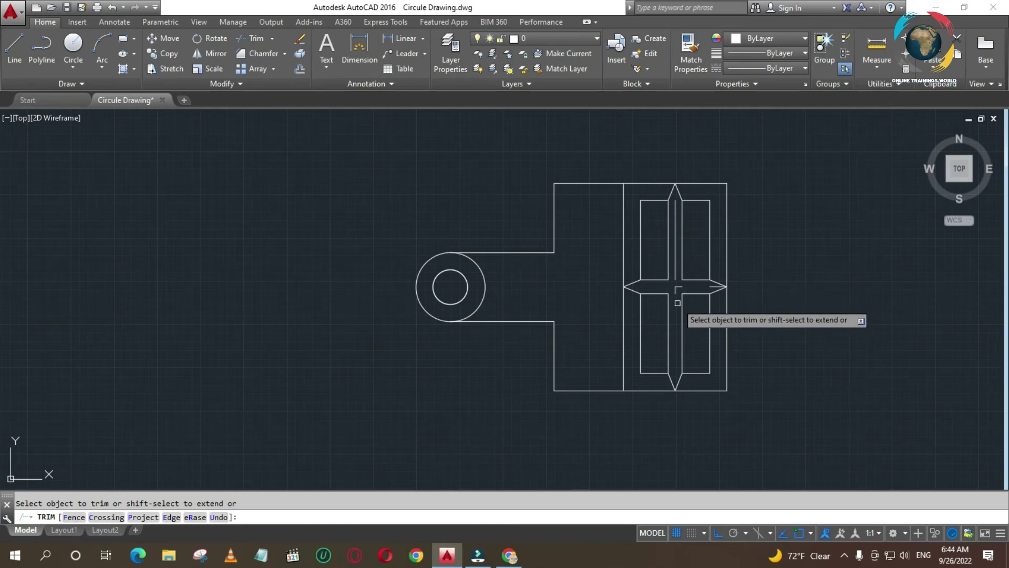
Start FILLET and set the fillet radius to 5
key(Escape)
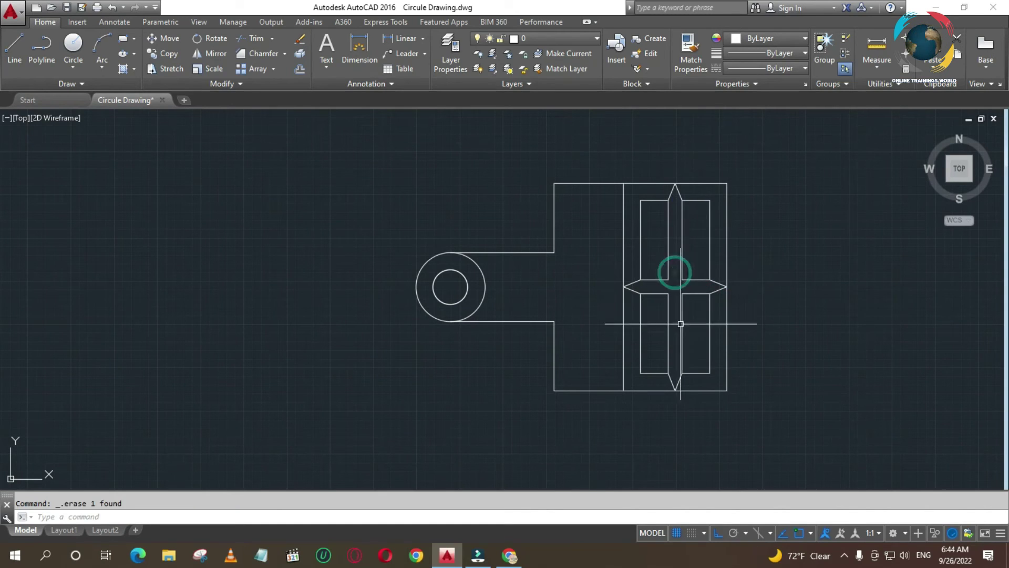
scroll(571, 404, down, 4)
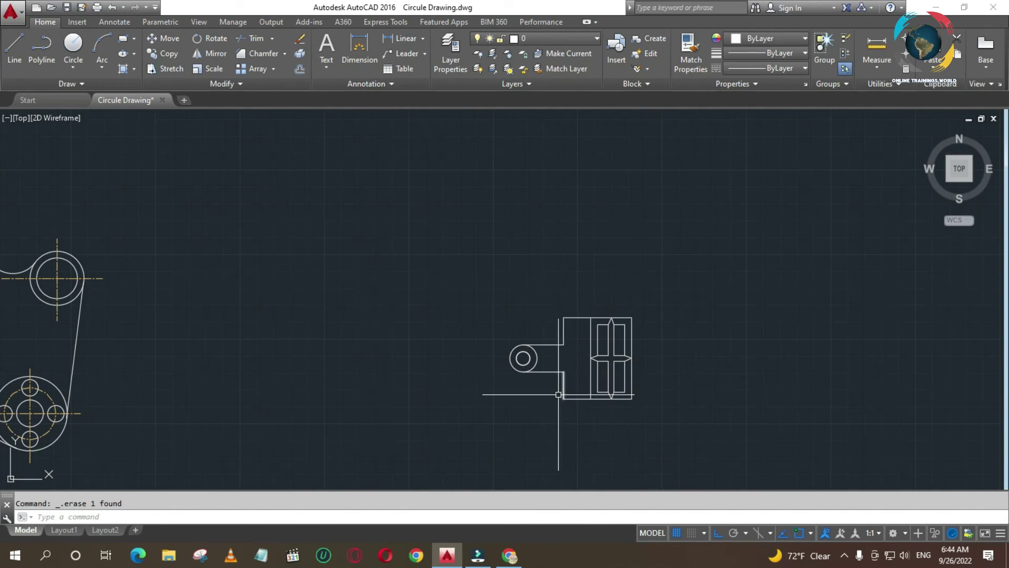
scroll(558, 394, up, 2)
scroll(570, 399, up, 2)
text(F)
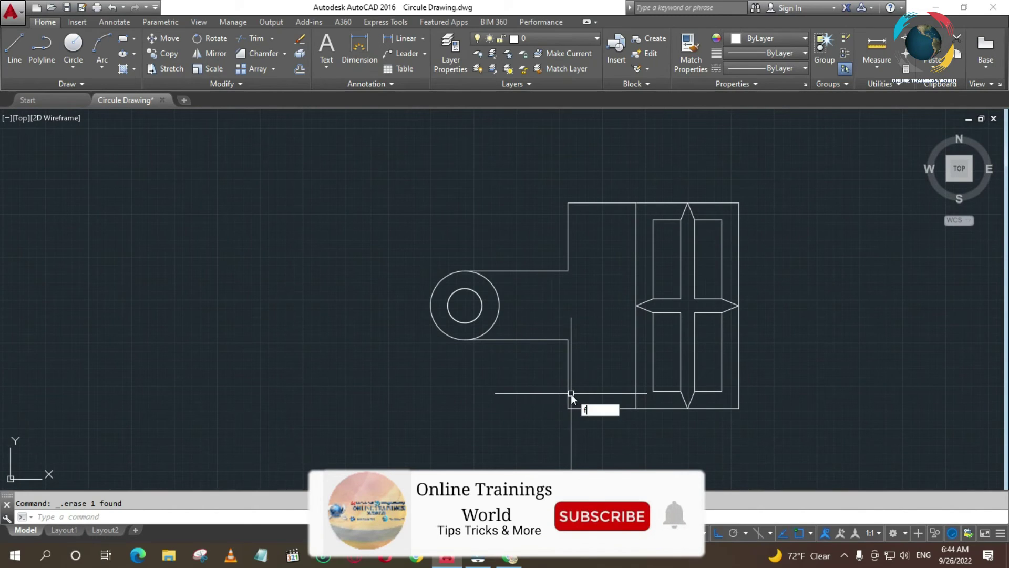
key(Return)
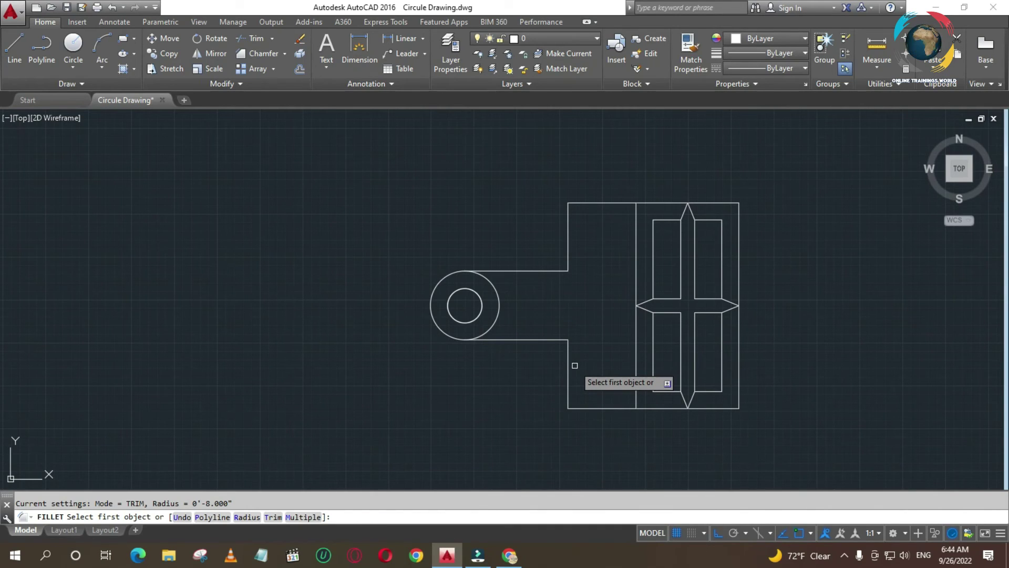
right_click(574, 365)
click(613, 267)
text(5)
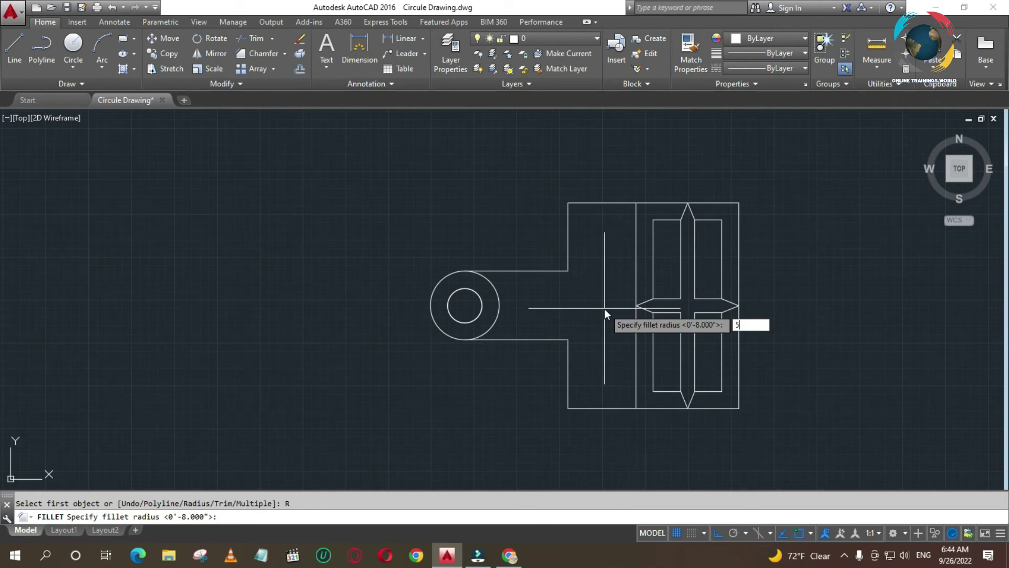
key(Return)
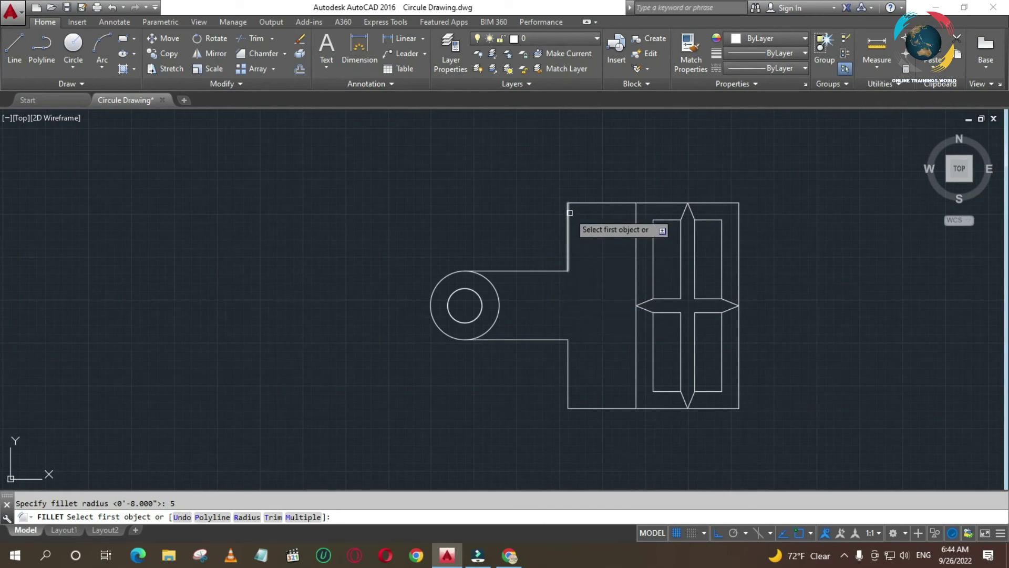
Fillet the body's top-left, bottom-left and two neck corners with radius 5
click(568, 212)
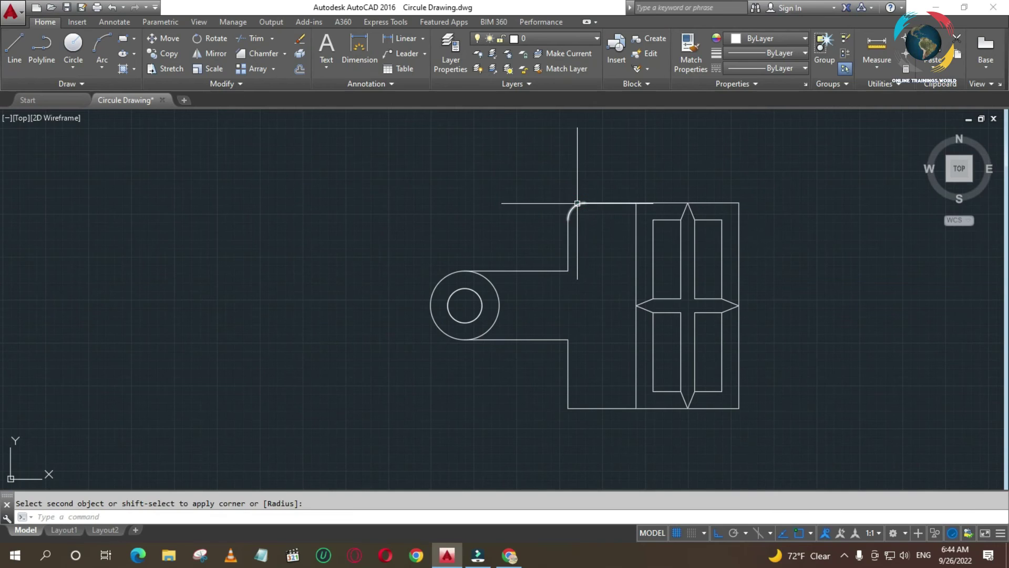
click(577, 203)
key(Return)
click(566, 258)
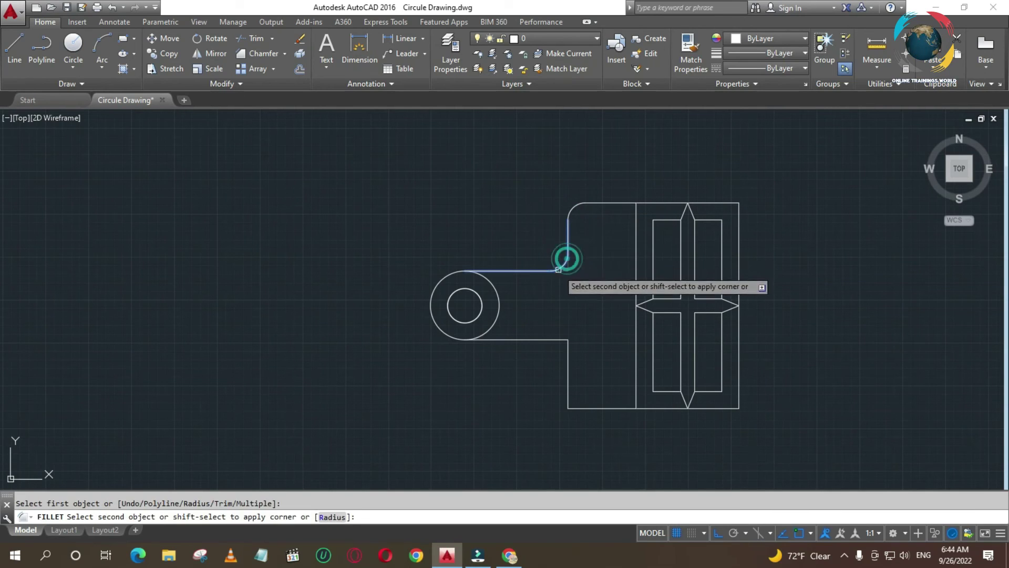
key(Return)
click(558, 339)
key(Return)
click(569, 400)
key(Return)
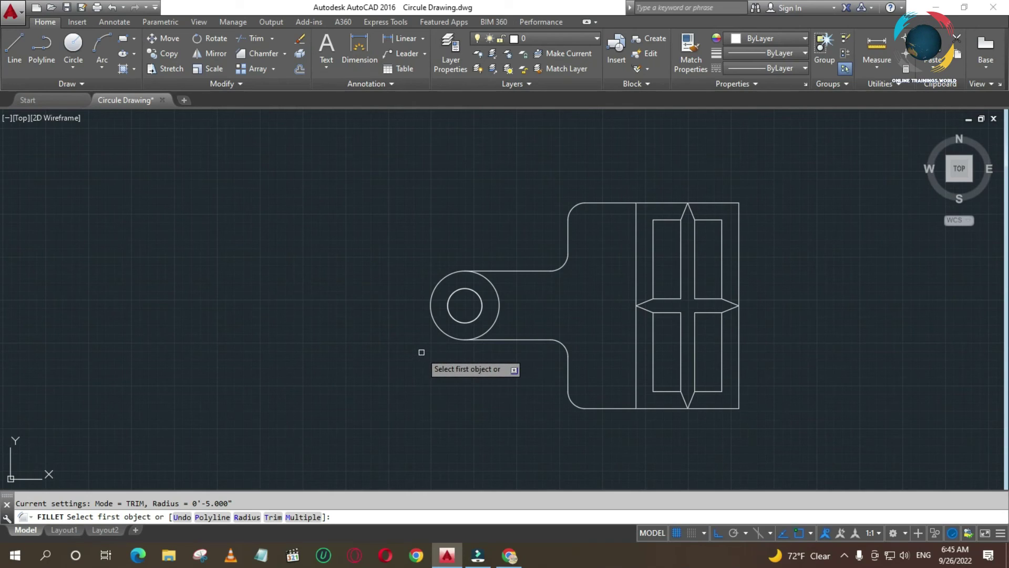
Draw a vertical line through the left ring and a horizontal line from its left to the body's midpoint
click(423, 350)
key(Escape)
text(l)
key(Return)
click(464, 259)
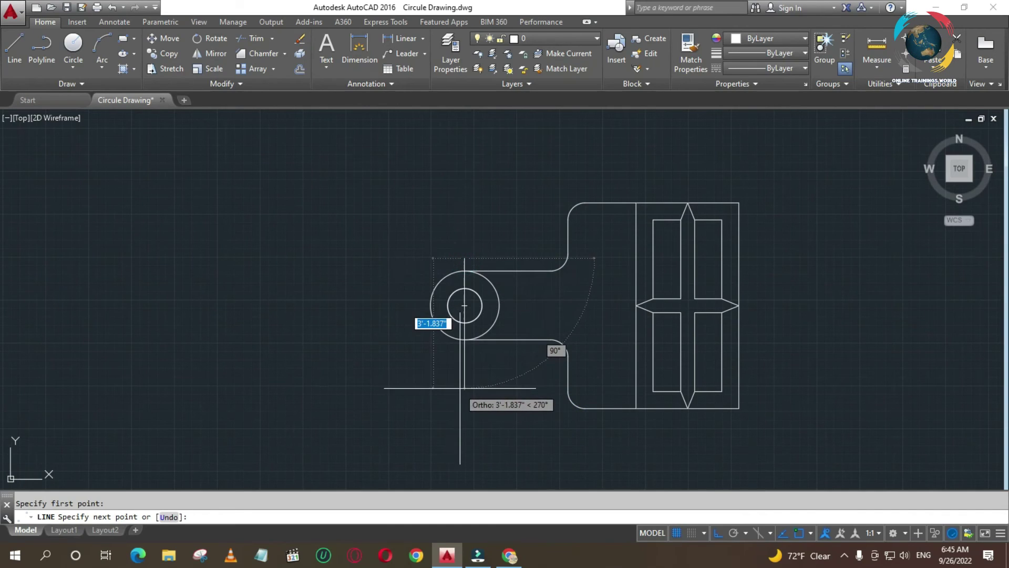
click(464, 356)
key(Return)
key(Return)
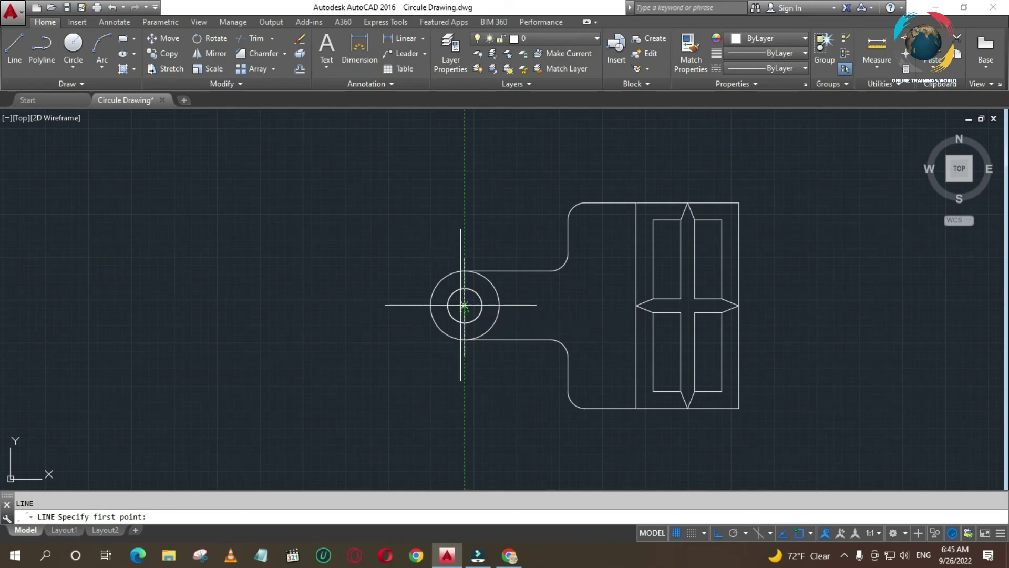
click(422, 307)
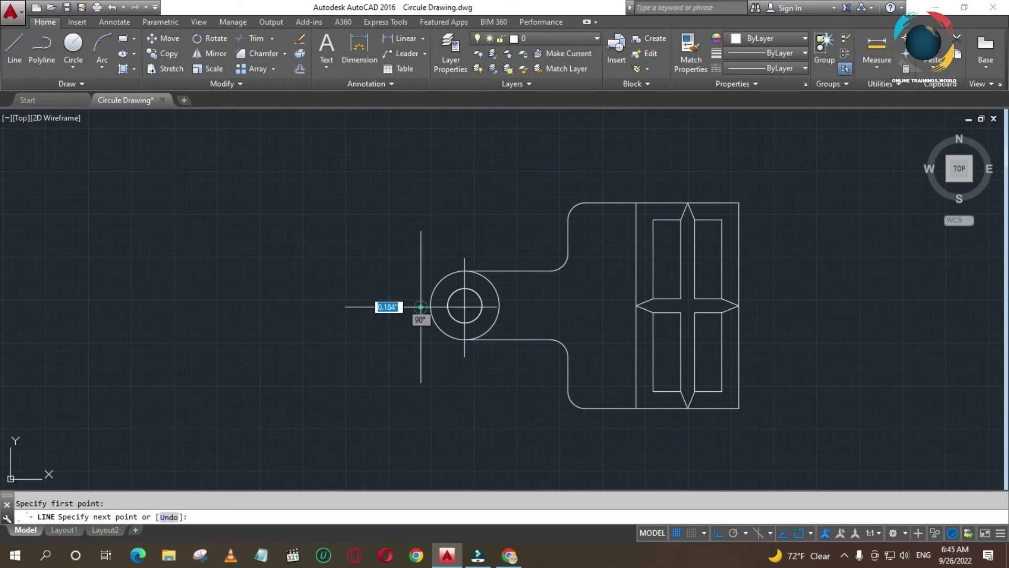
click(688, 305)
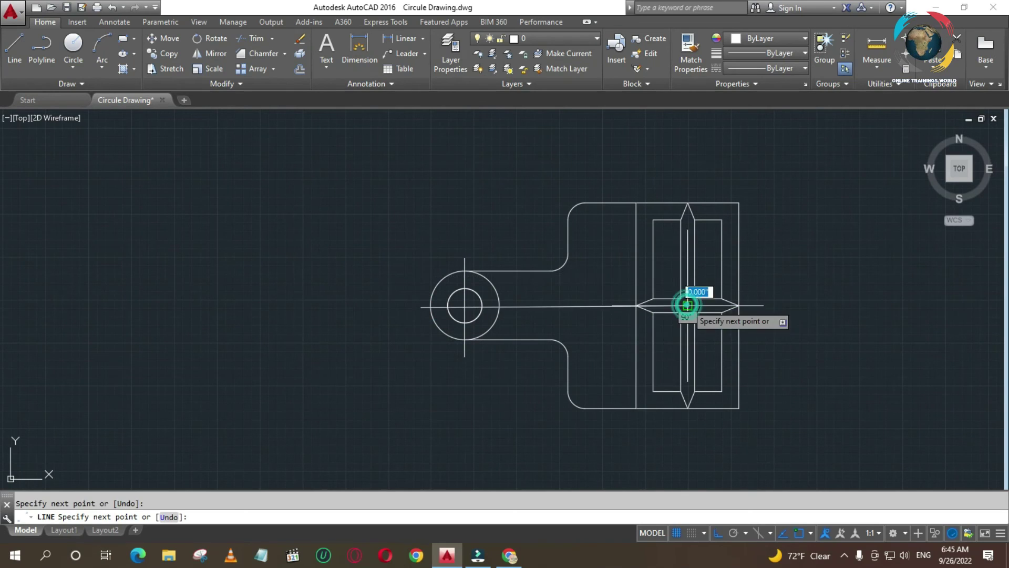
key(Return)
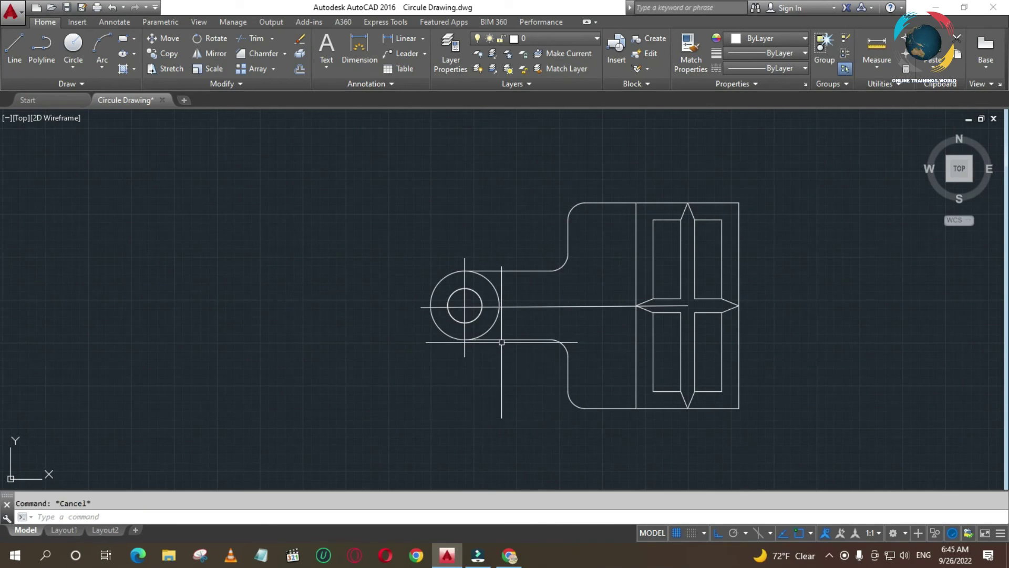
Start MIRROR and window-select the left ring end, then cancel that selection
text(mi)
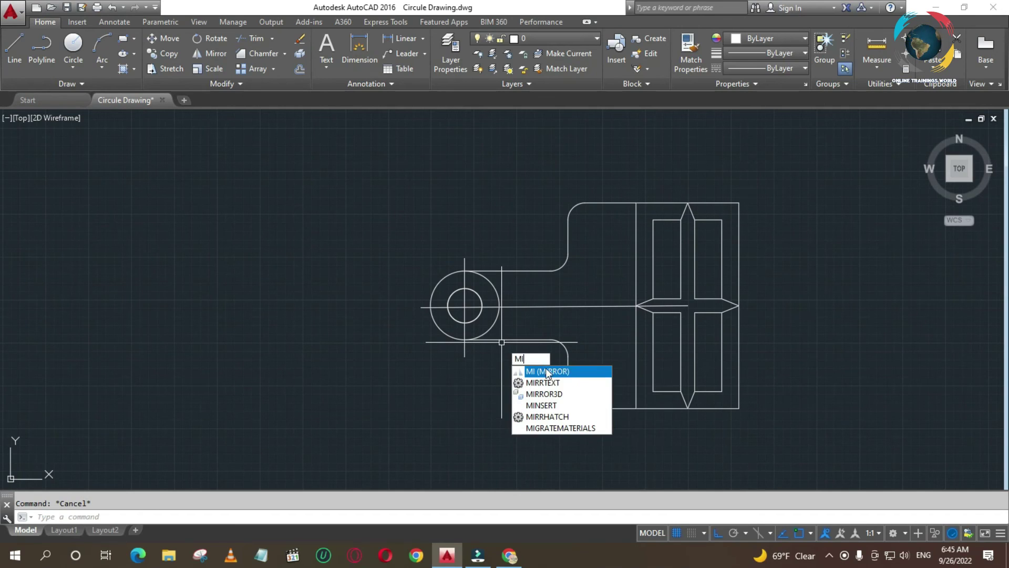
click(545, 370)
click(367, 185)
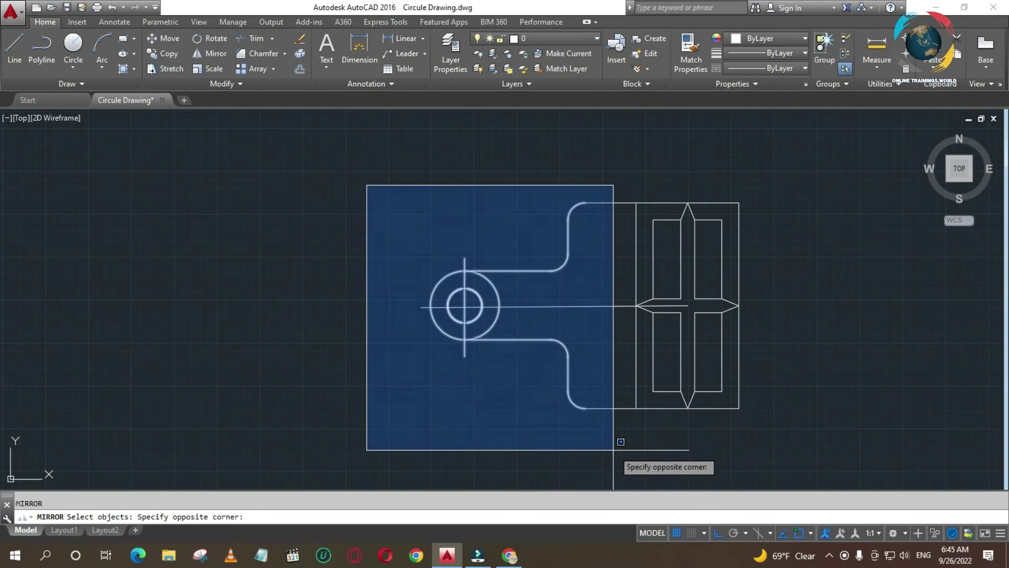
click(620, 442)
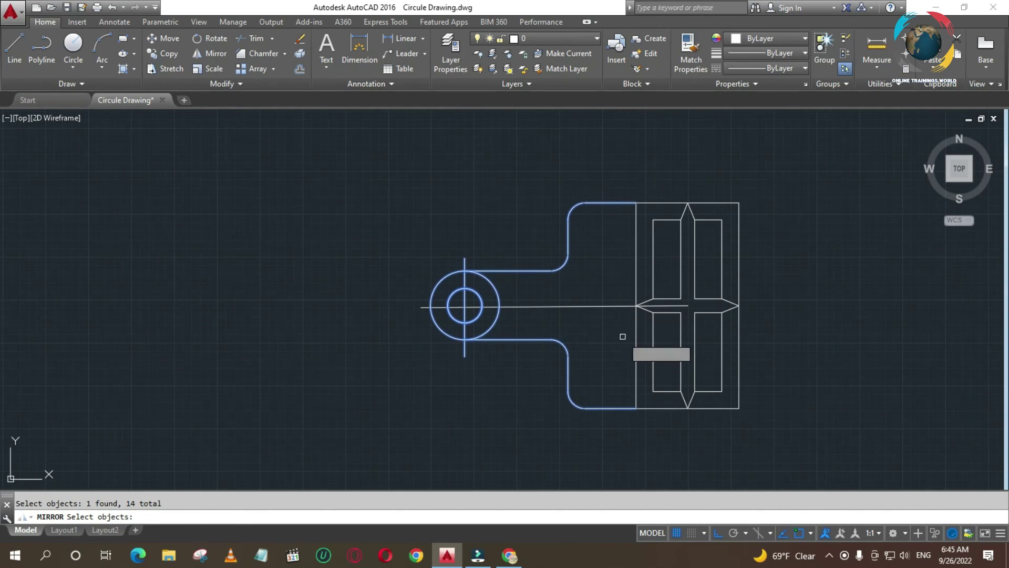
key(Return)
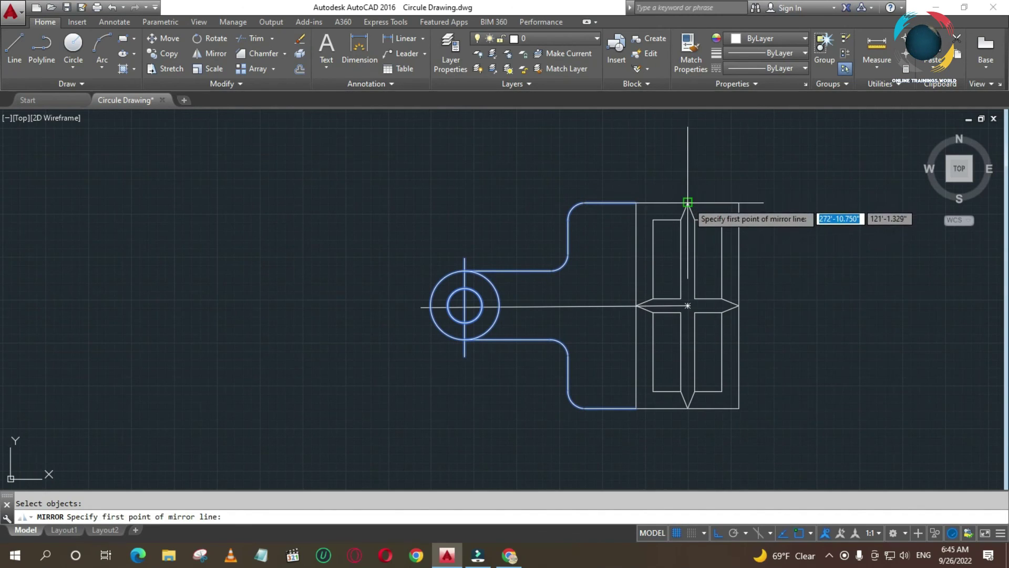
key(Escape)
Mirror the left half and top edge across the body's vertical middle, keeping the originals
key(Return)
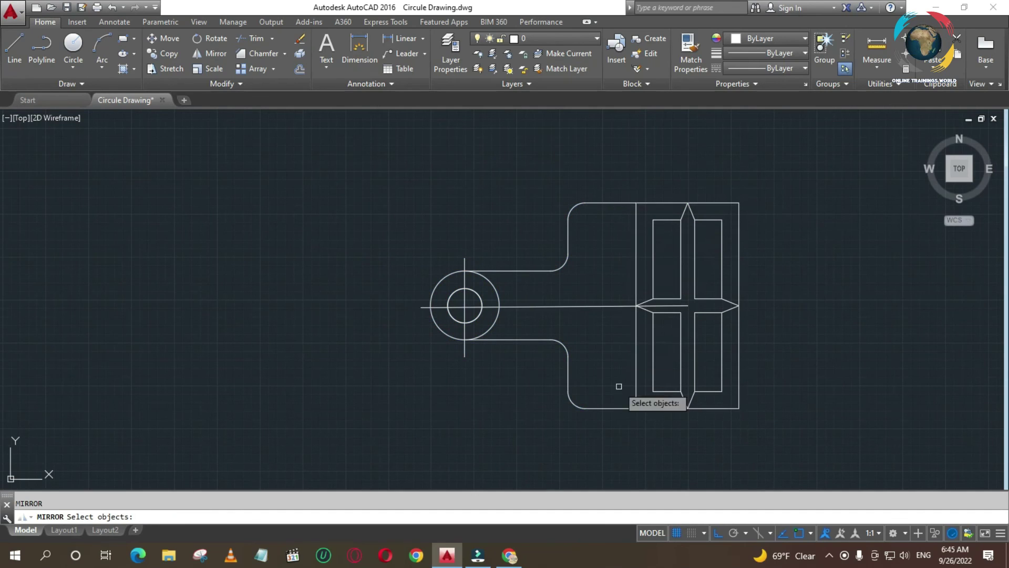
click(627, 431)
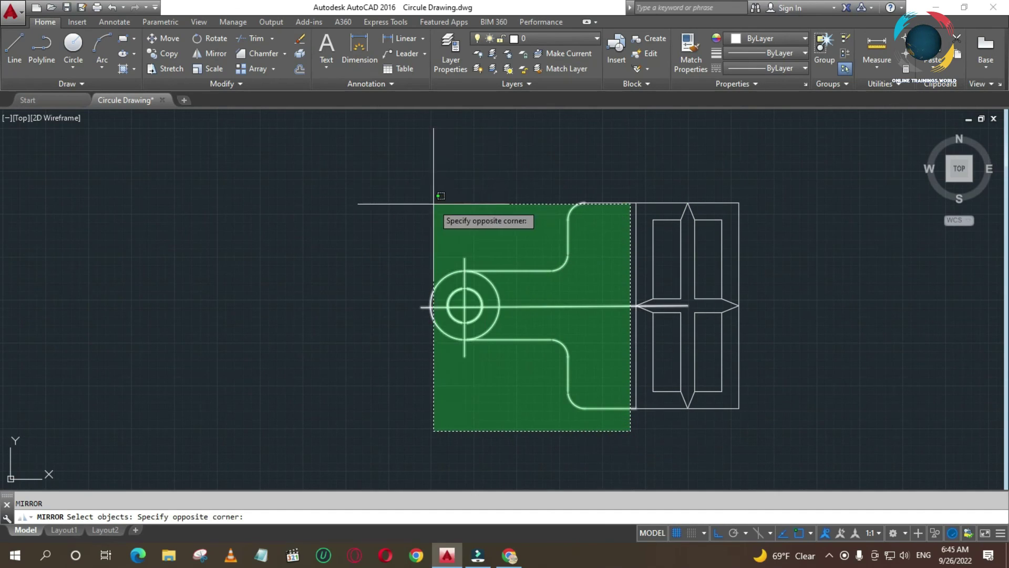
click(420, 204)
click(602, 201)
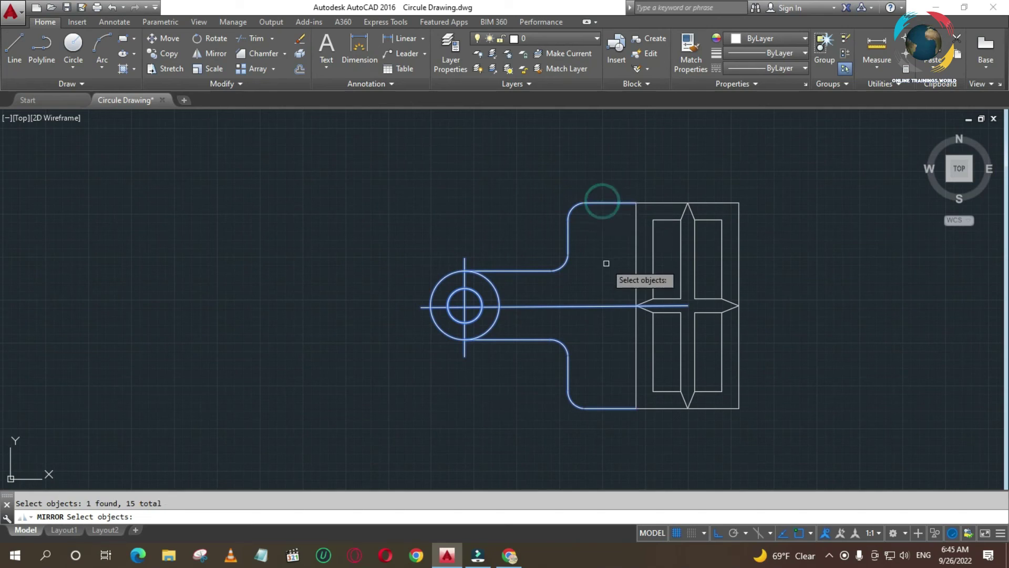
key(Return)
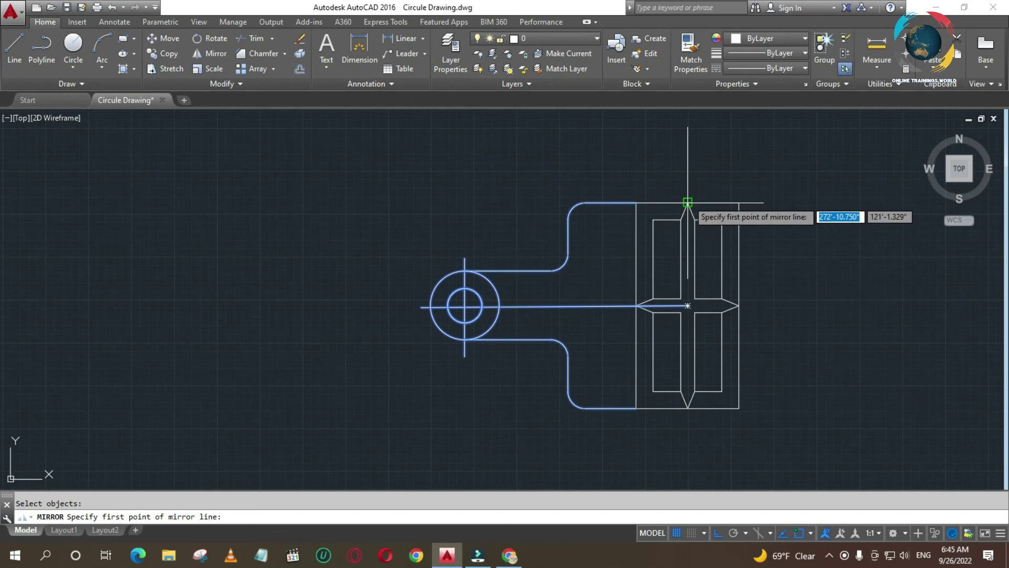
click(687, 202)
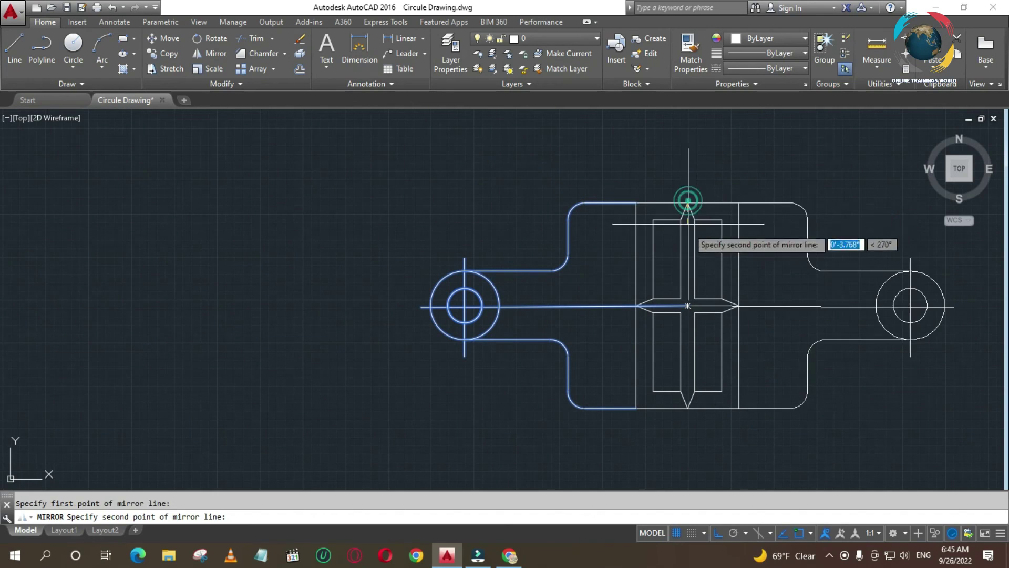
click(687, 408)
key(Return)
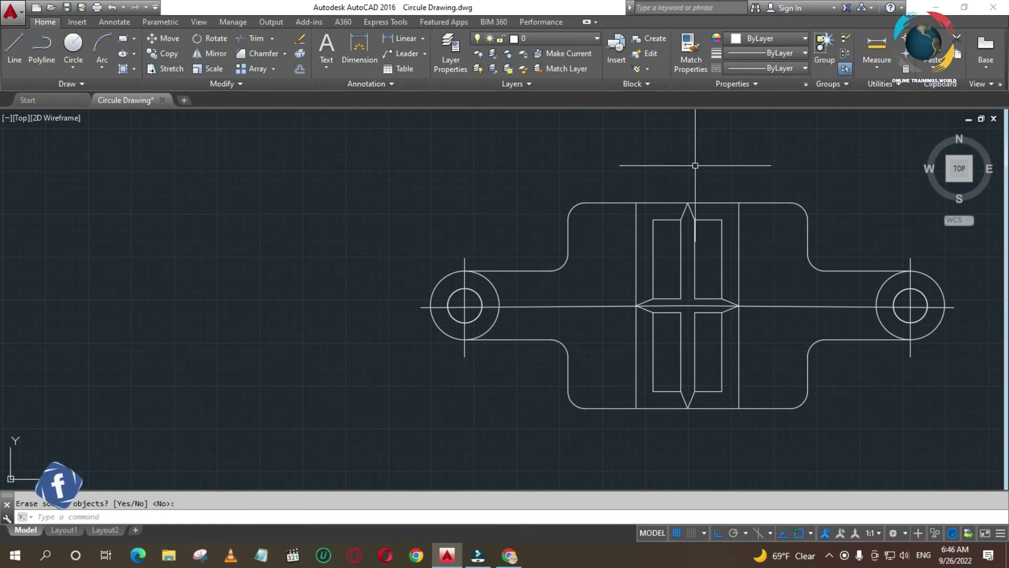
Match the other drawing's dash-dot centreline style onto both ring lines and the horizontal centre line
click(690, 52)
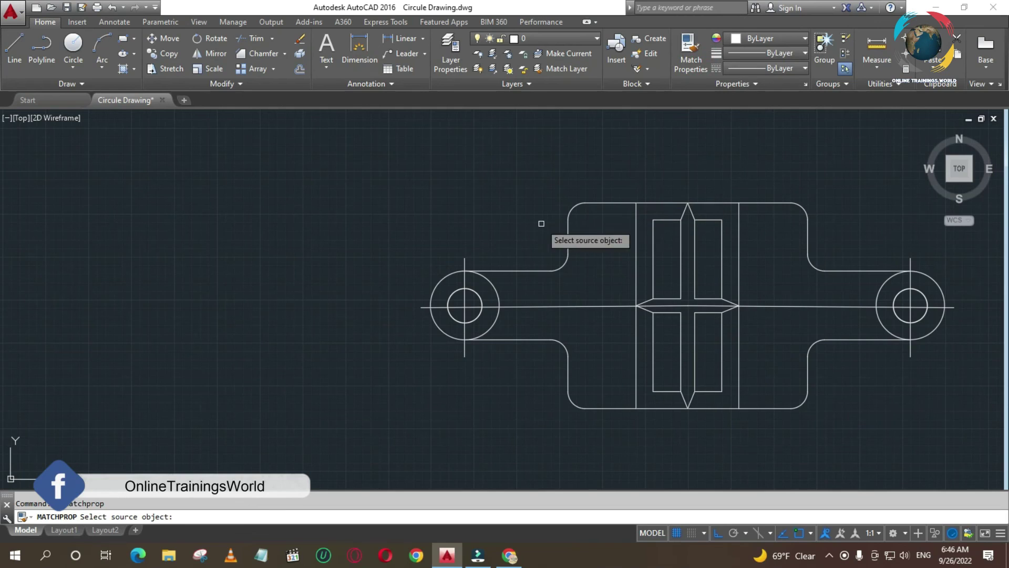
scroll(415, 242, down, 4)
scroll(416, 245, down, 2)
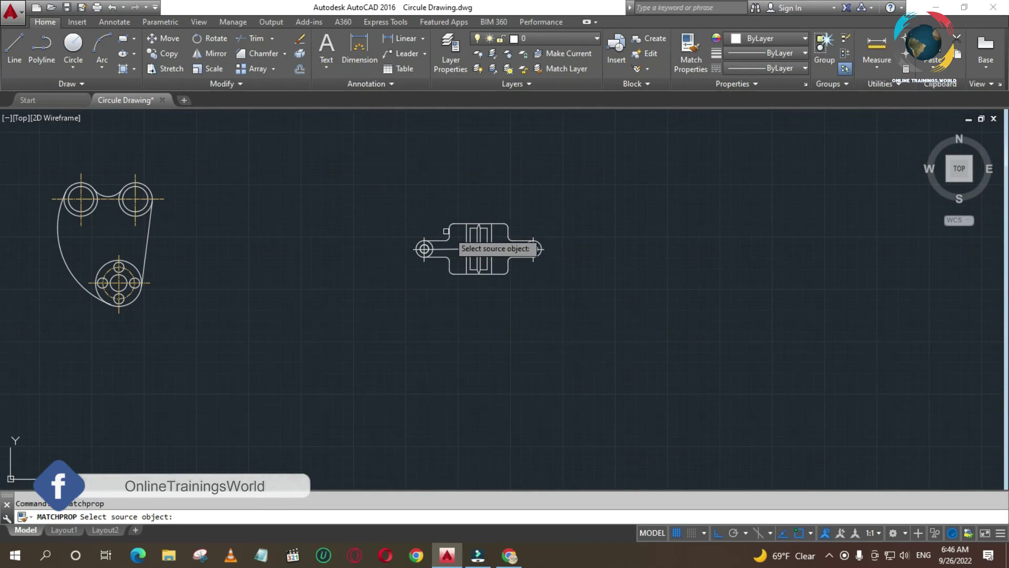
click(146, 217)
scroll(417, 235, up, 4)
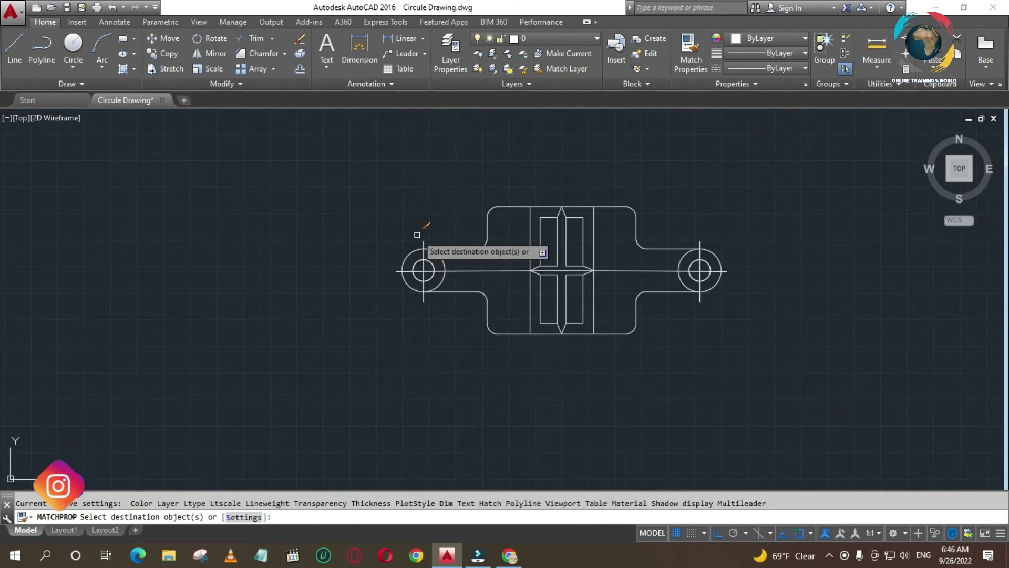
scroll(418, 235, up, 2)
click(425, 265)
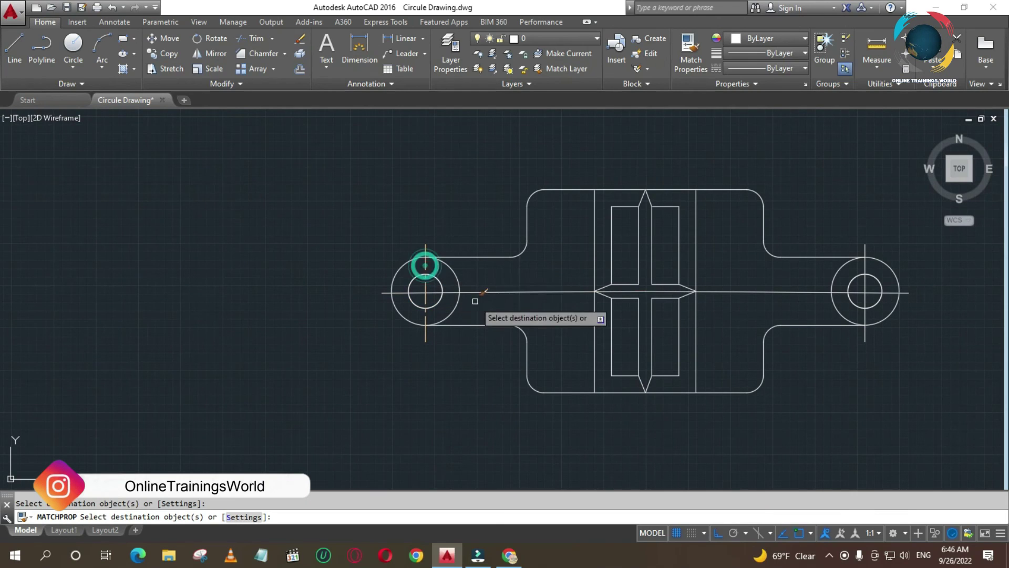
click(490, 291)
click(861, 283)
right_click(807, 276)
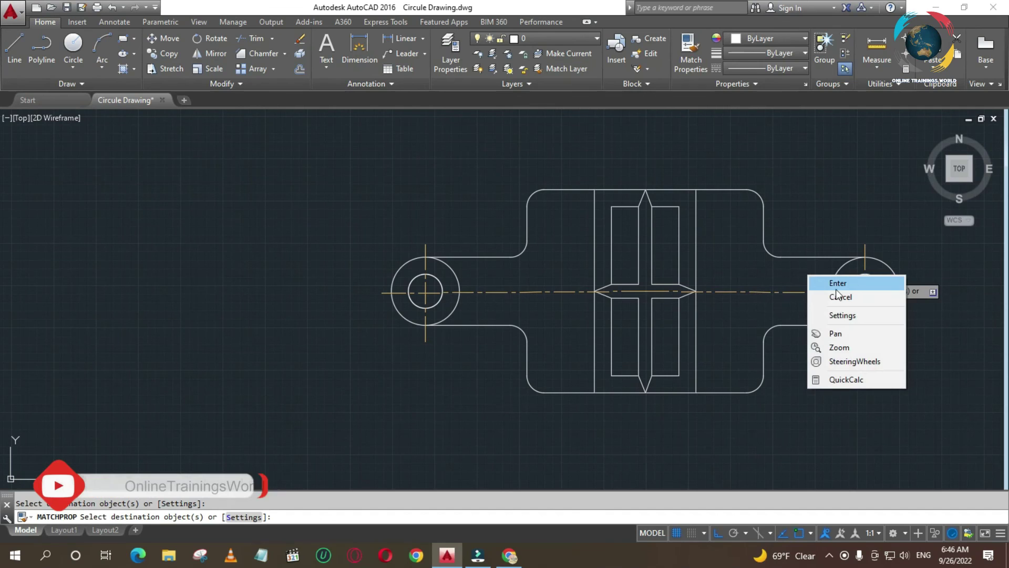
click(844, 284)
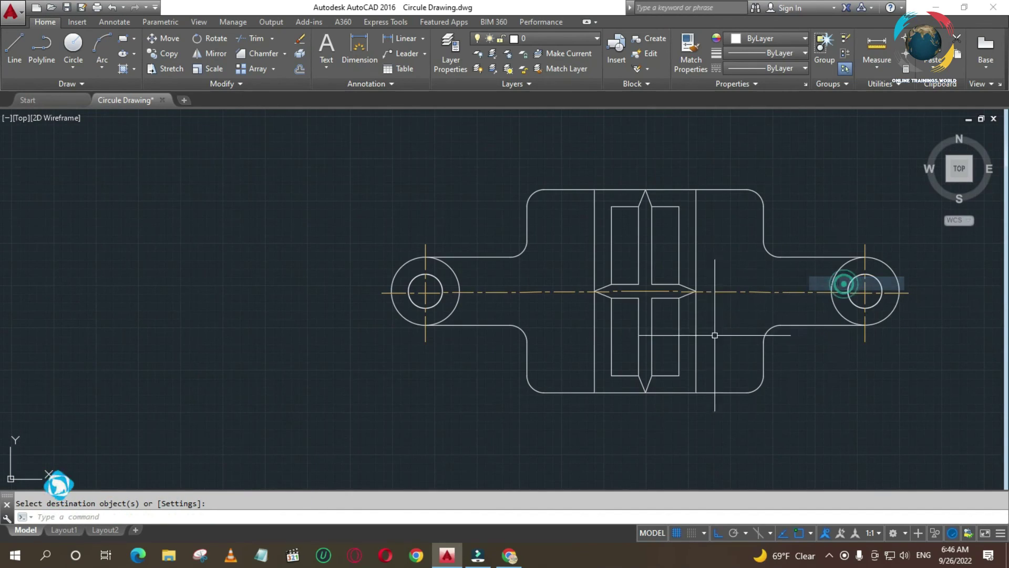
Click repeatedly on the right ring's vertical centre line
click(847, 291)
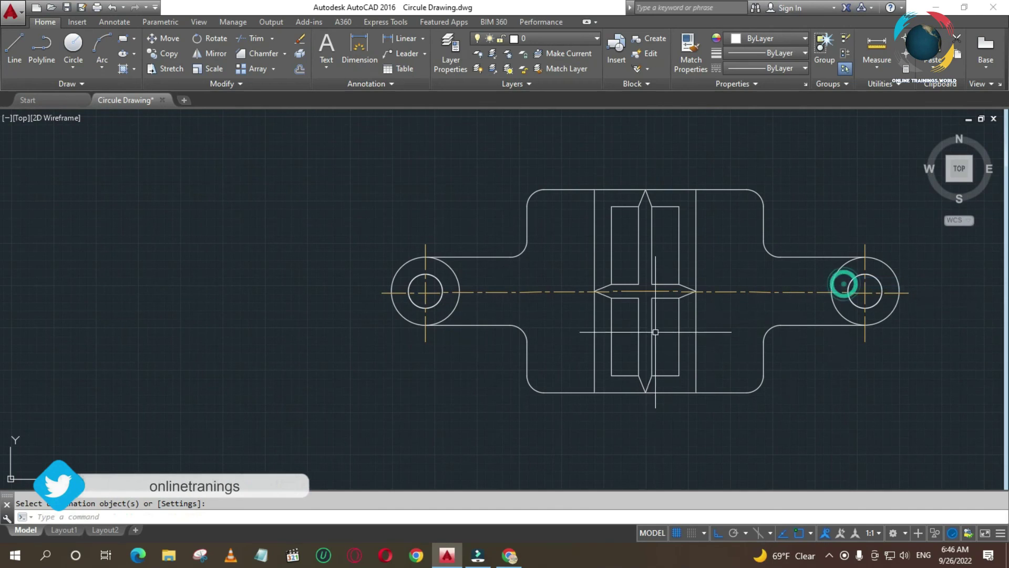
click(853, 290)
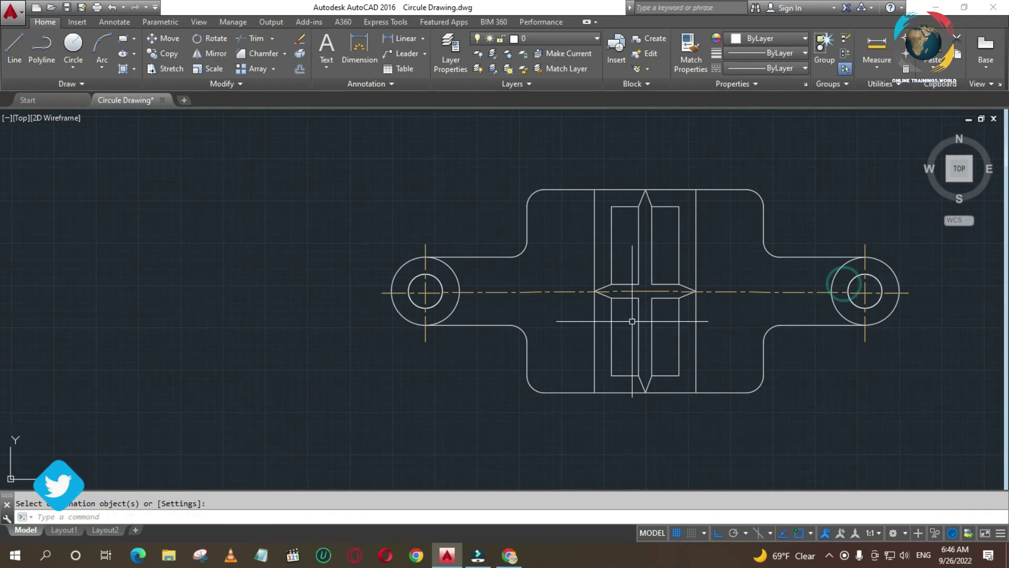
click(849, 290)
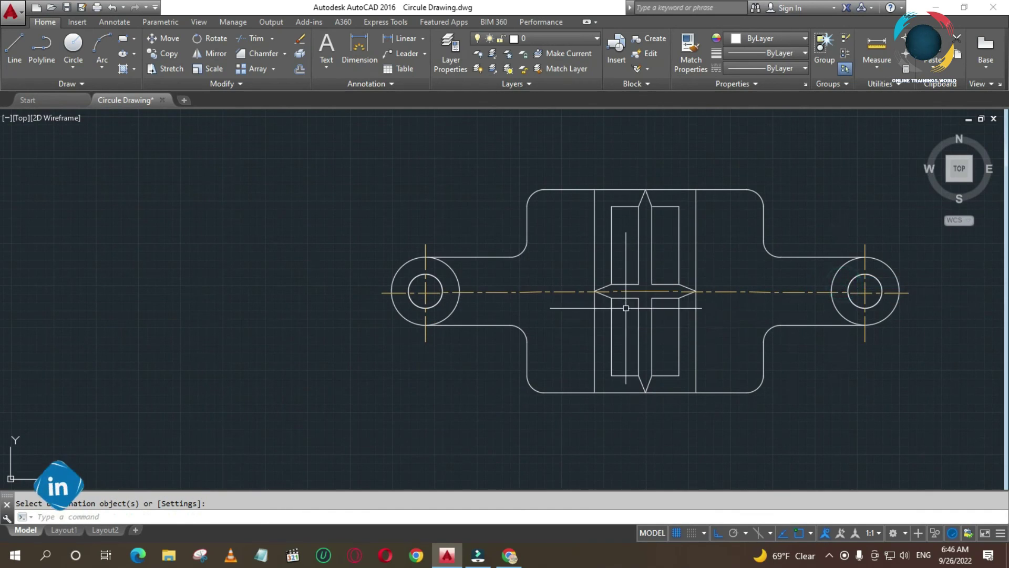
click(849, 290)
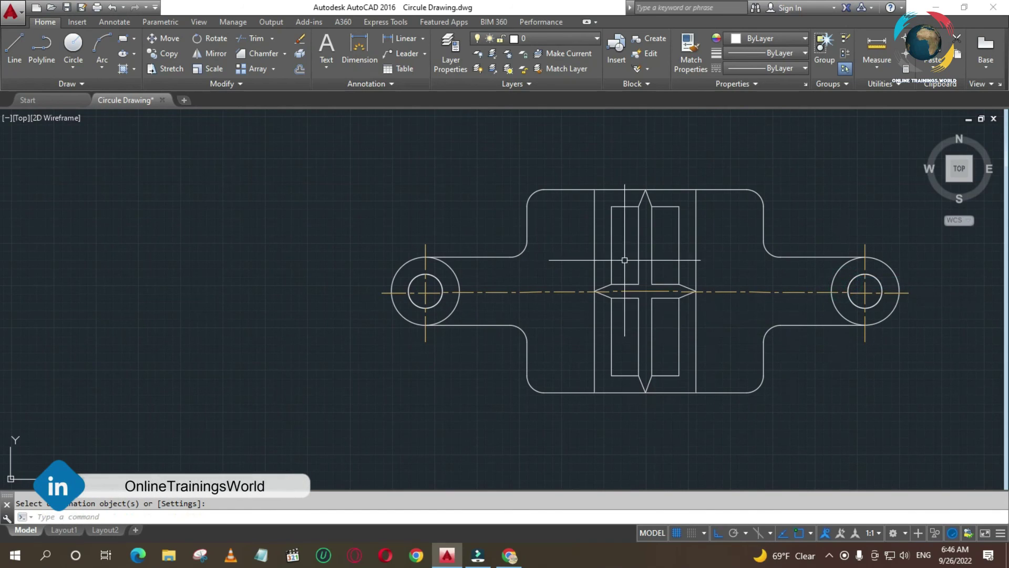
click(852, 289)
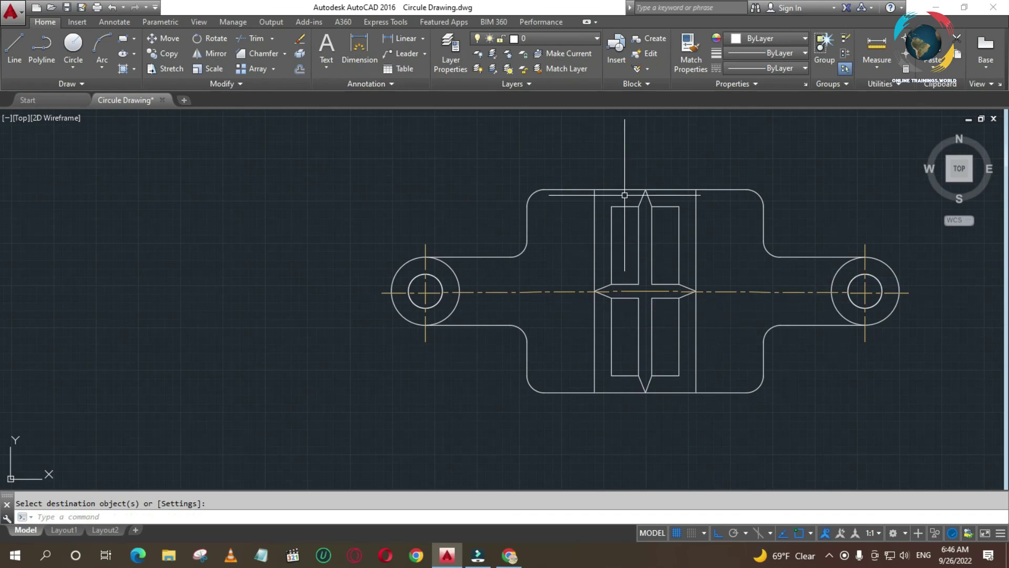
click(843, 284)
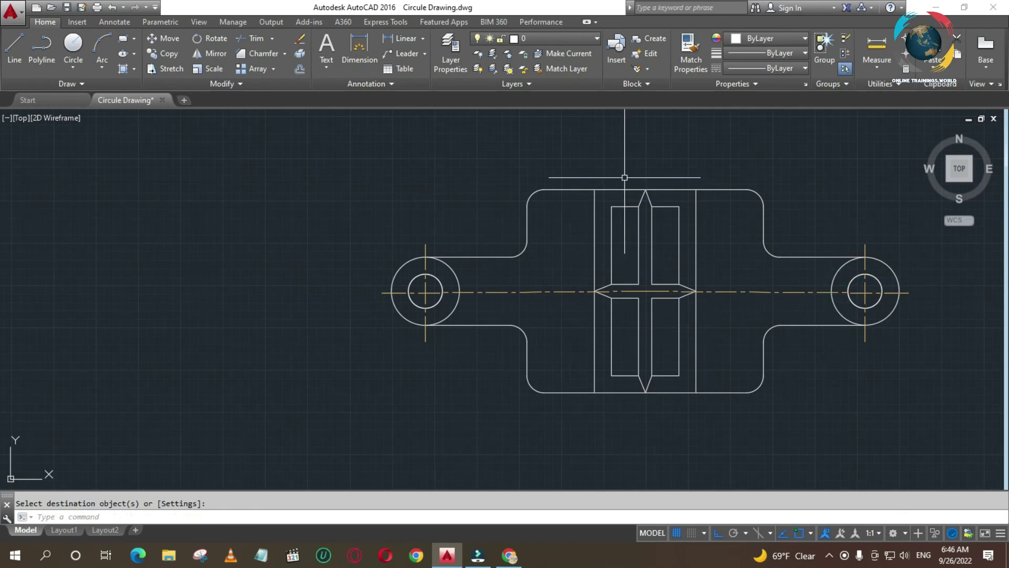